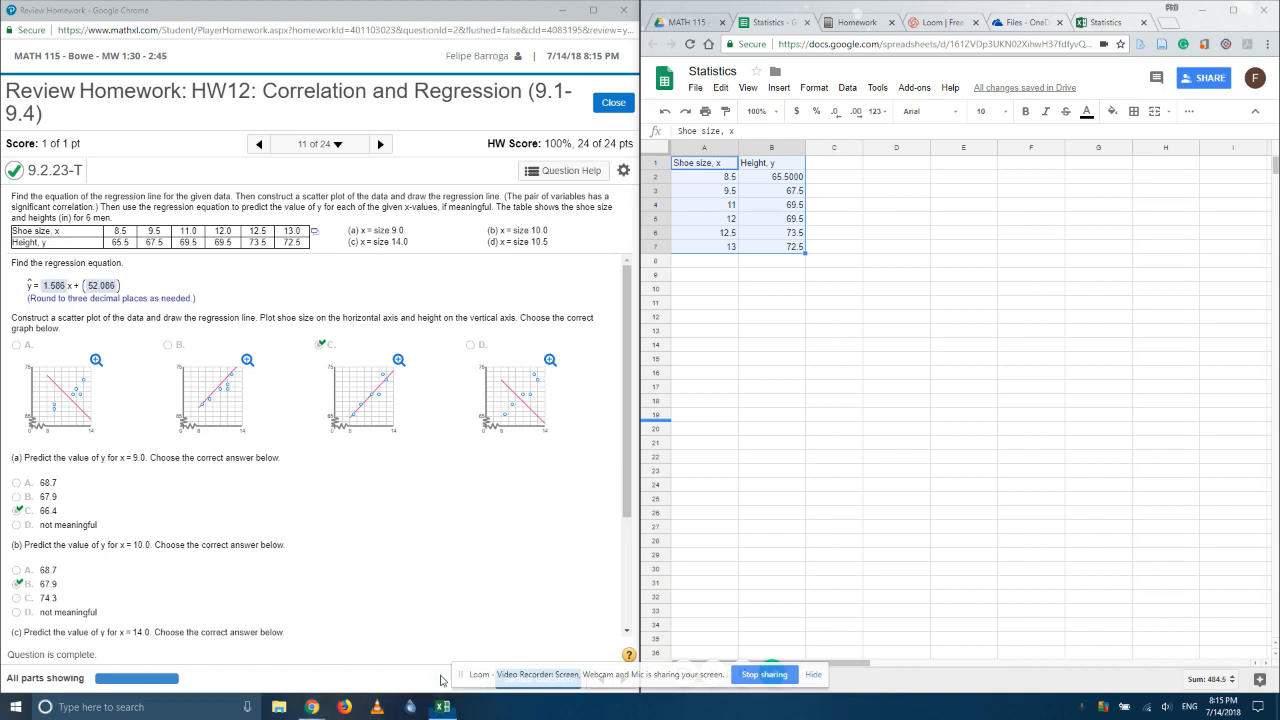
# Step: Switch to Excel and insert a markers-only scatter chart from the shoe size and height data in A1:B7
pyautogui.click(443, 707)
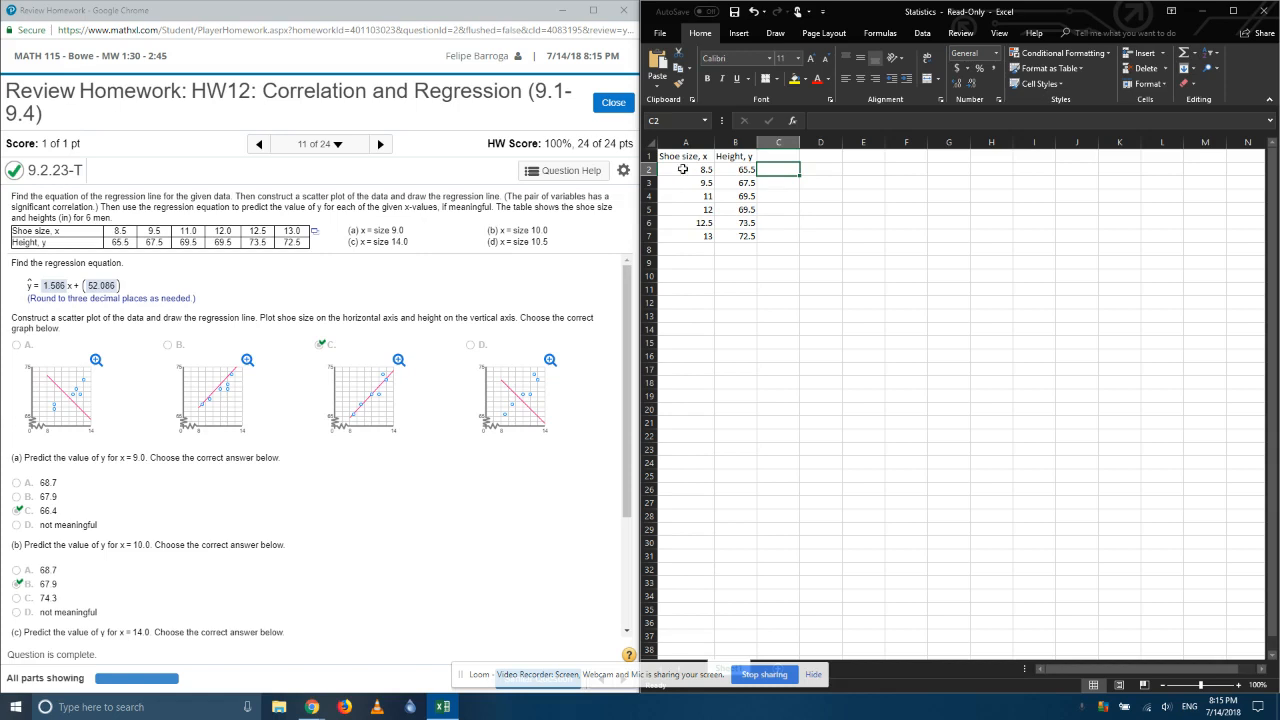
pyautogui.moveTo(681, 156); pyautogui.dragTo(745, 236)
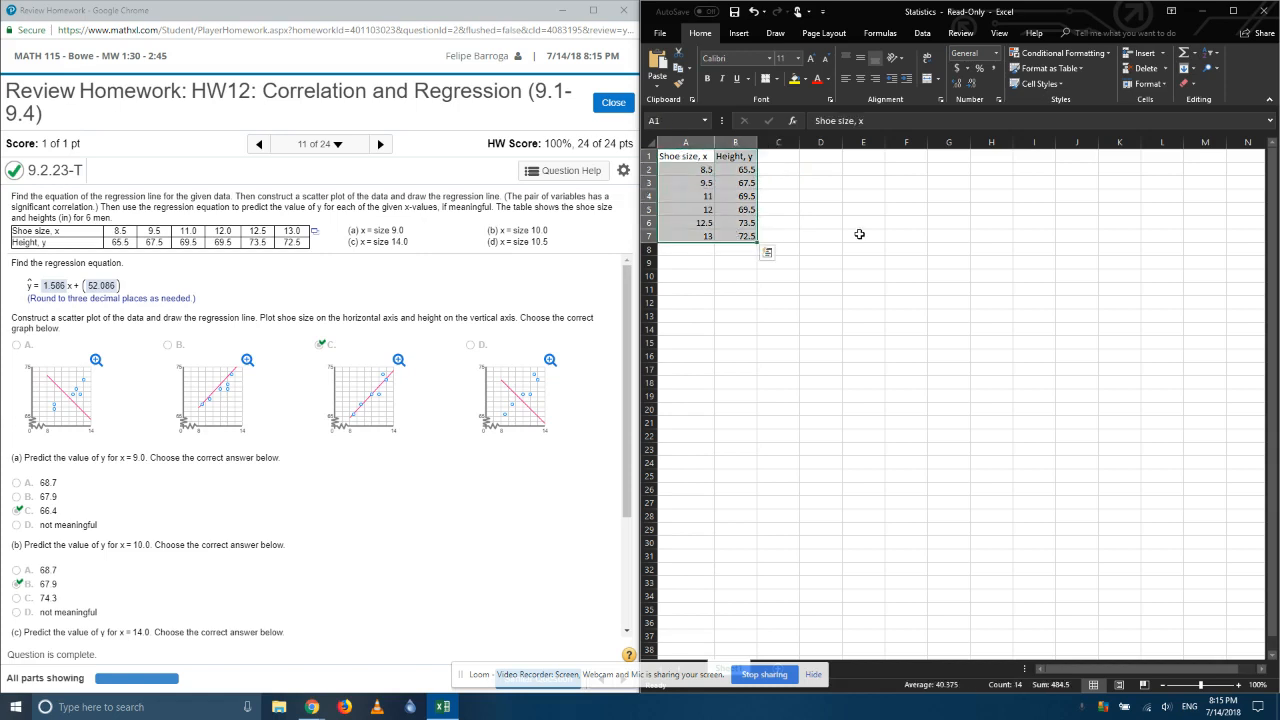
pyautogui.click(739, 35)
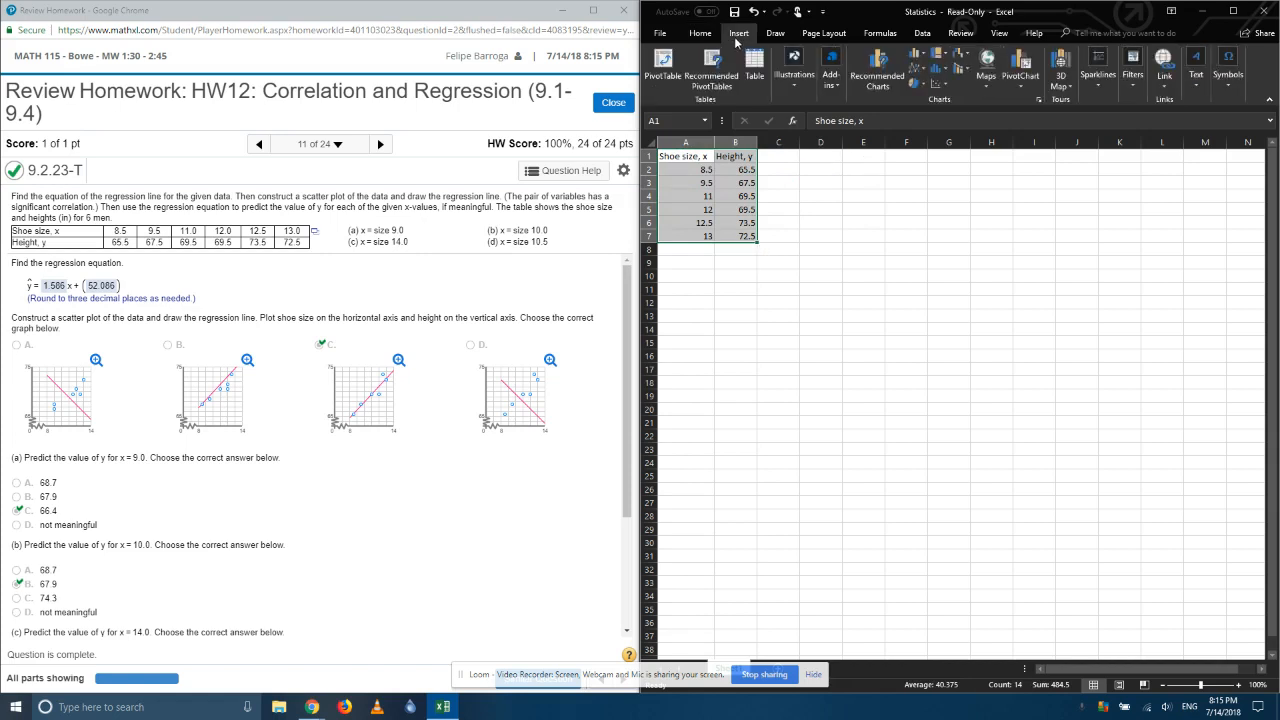
pyautogui.click(945, 86)
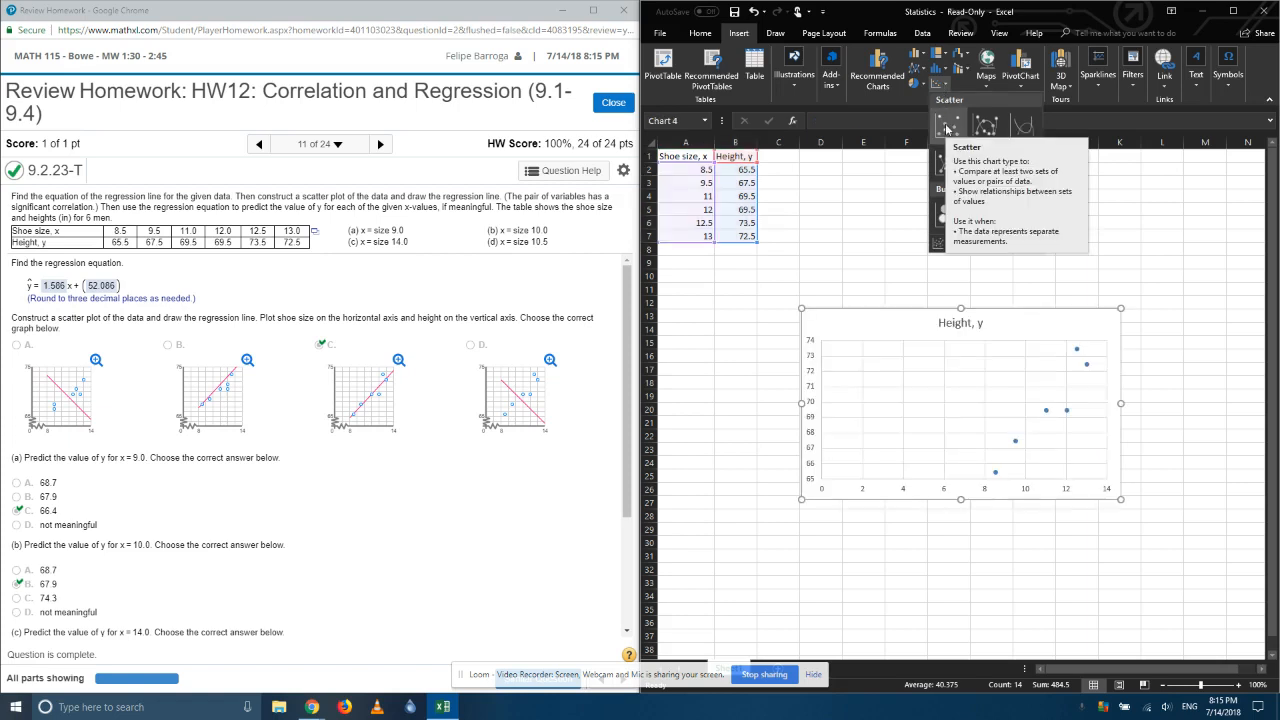
pyautogui.click(946, 128)
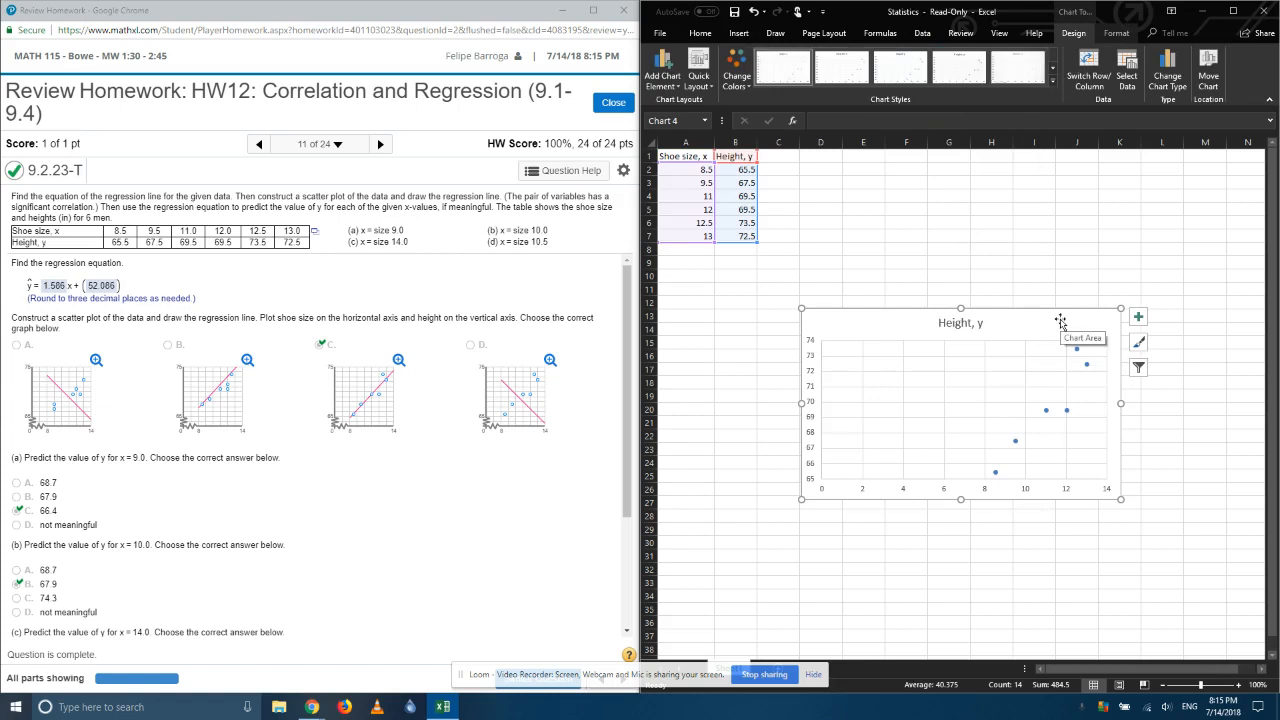
# Step: Add a linear trendline to the scatter chart and display its equation and R-squared value on the chart
pyautogui.click(1137, 318)
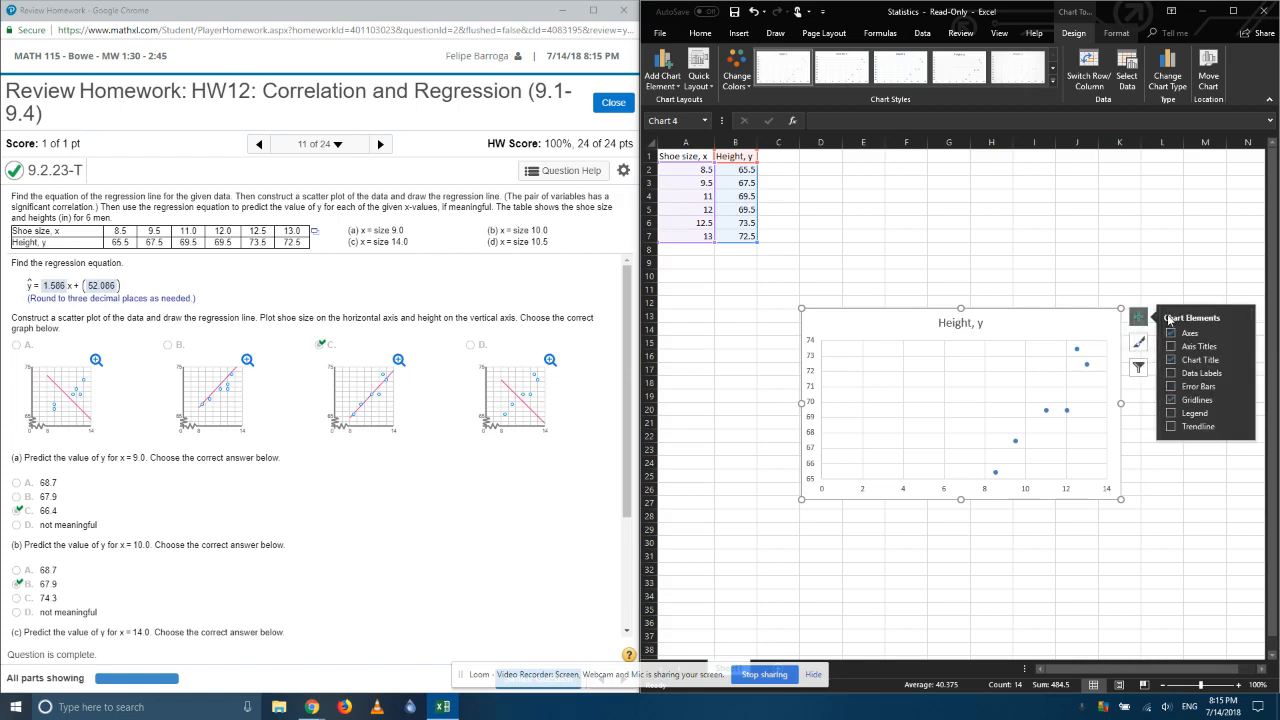
pyautogui.click(1172, 427)
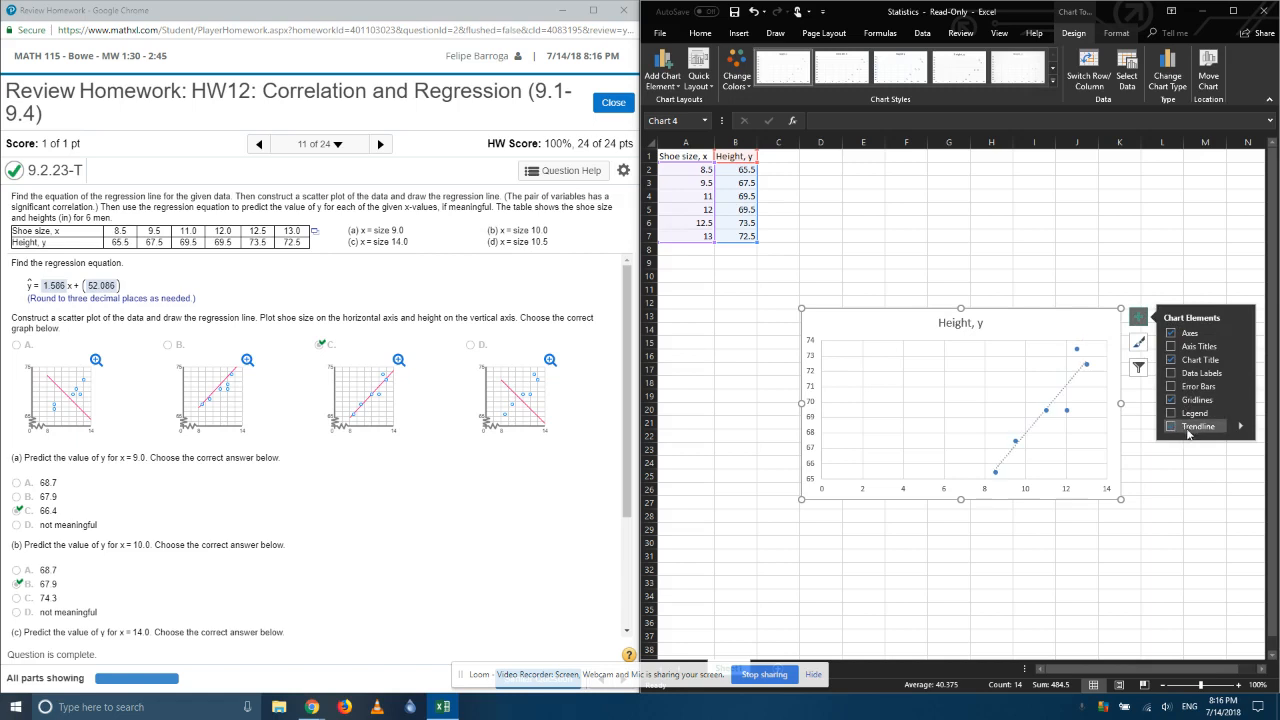
pyautogui.click(1243, 430)
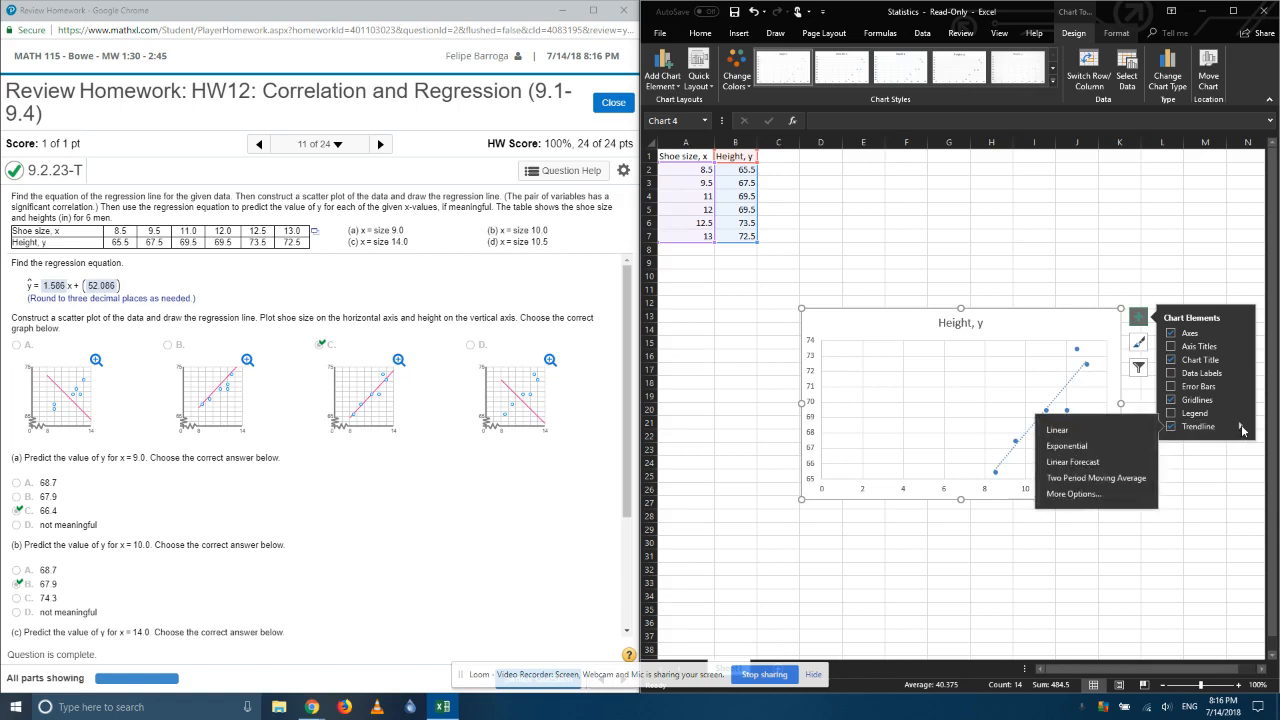
pyautogui.click(1085, 497)
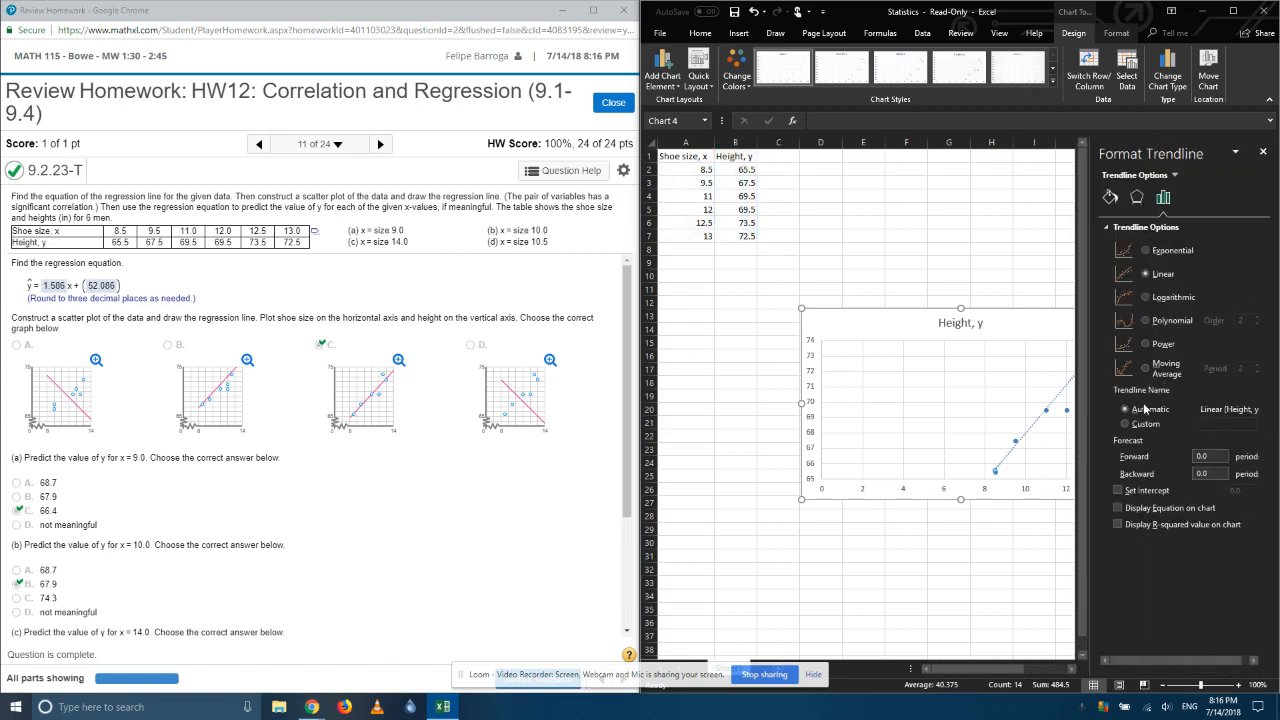
pyautogui.click(1118, 508)
pyautogui.click(1262, 153)
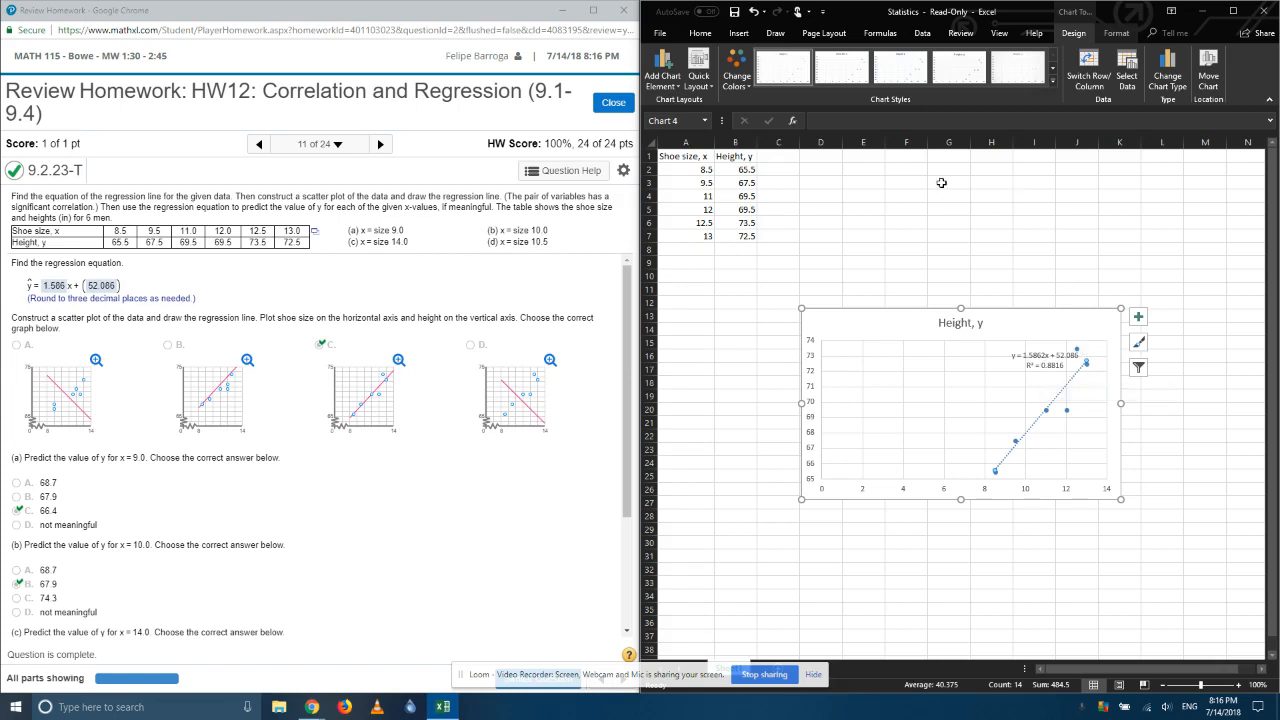
# Step: Calculate the correlation coefficient of shoe size and height in D2 with =CORREL(A2:A7,B2:B7)
pyautogui.click(827, 171)
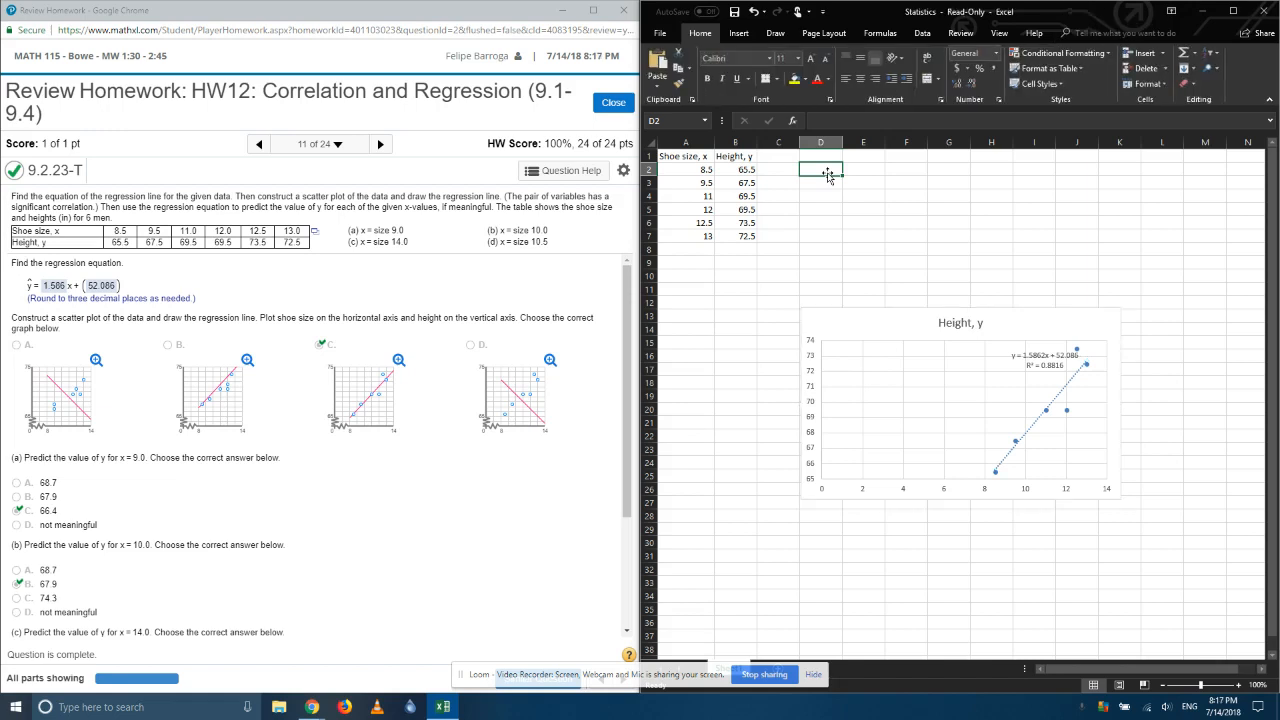
pyautogui.write('=')
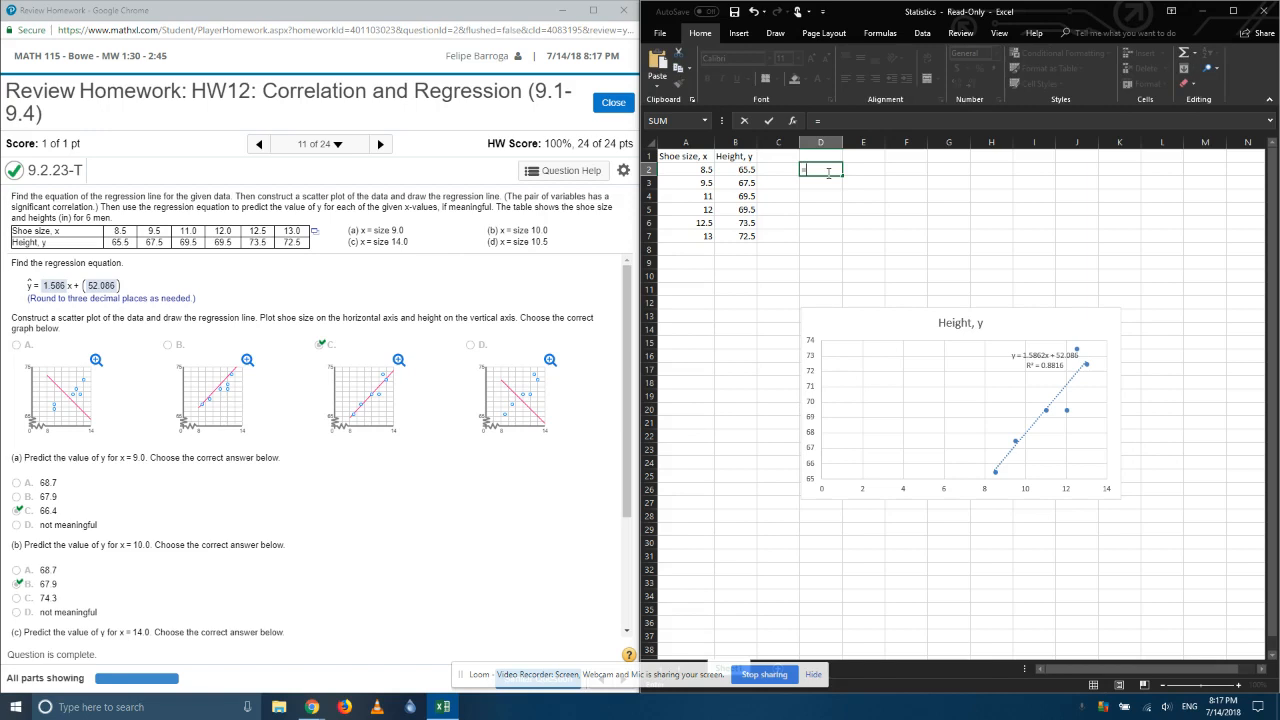
pyautogui.write('corr')
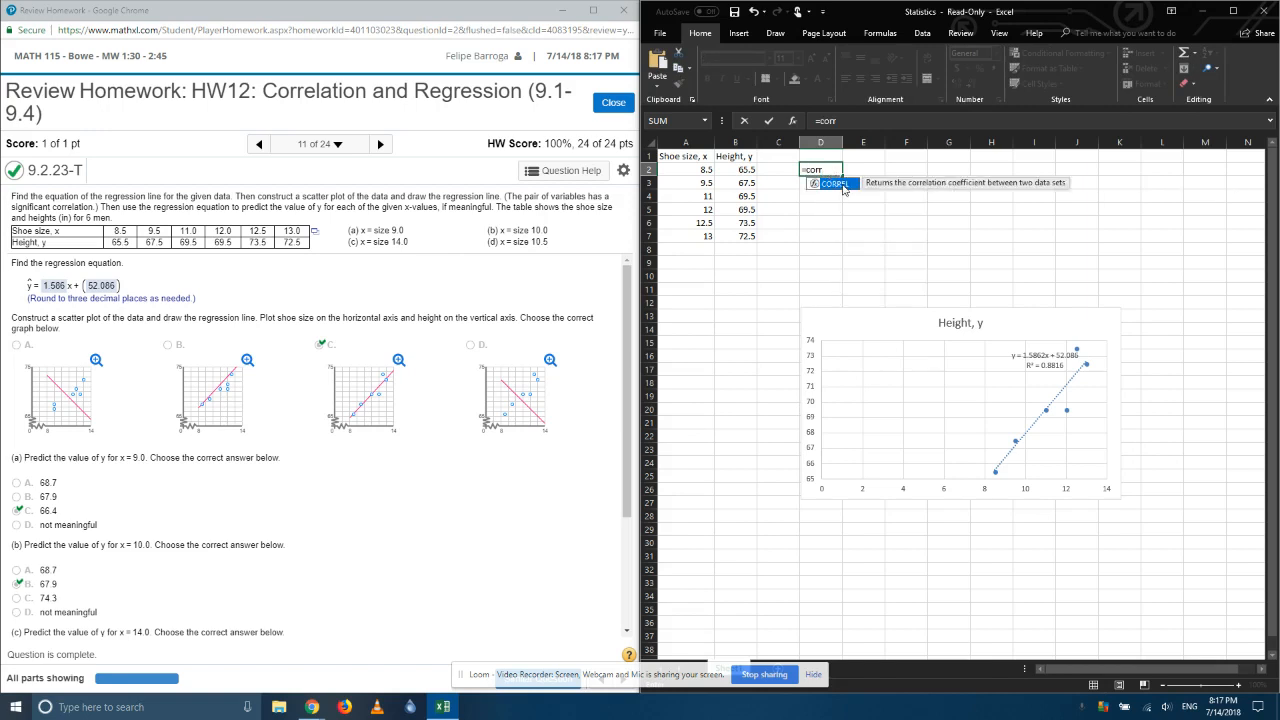
pyautogui.doubleClick(843, 190)
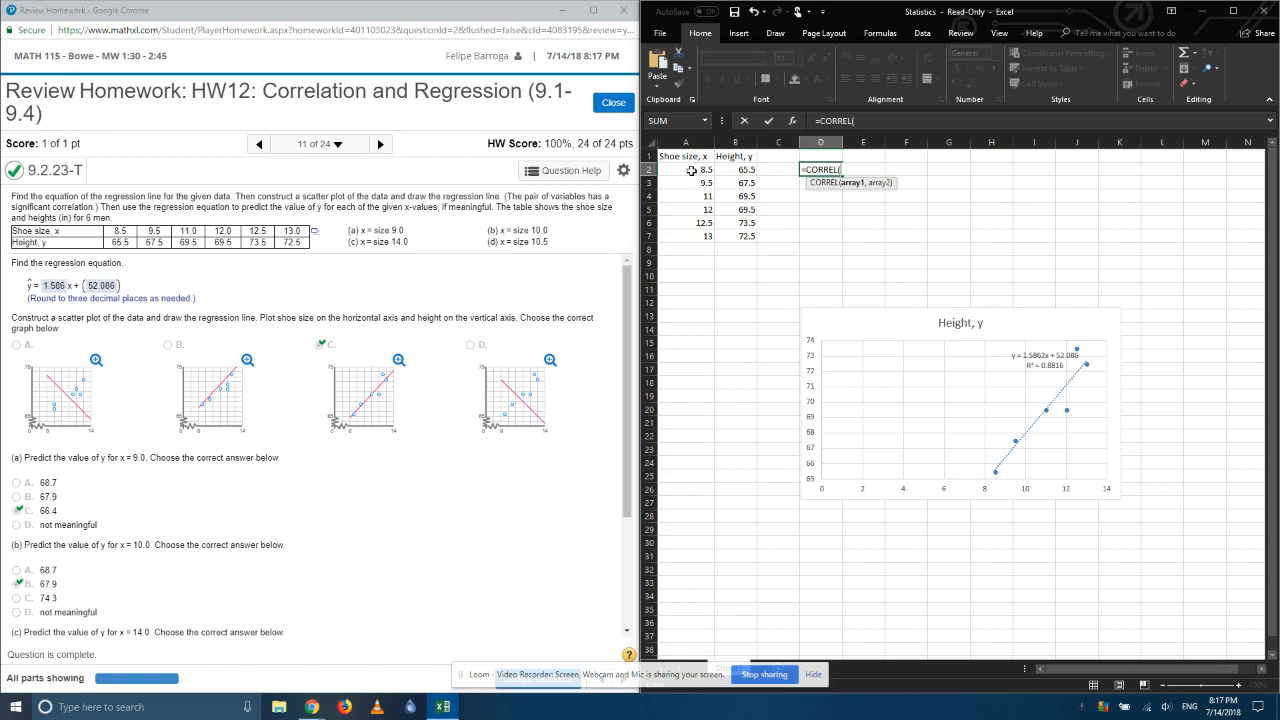
pyautogui.moveTo(691, 170); pyautogui.dragTo(700, 236)
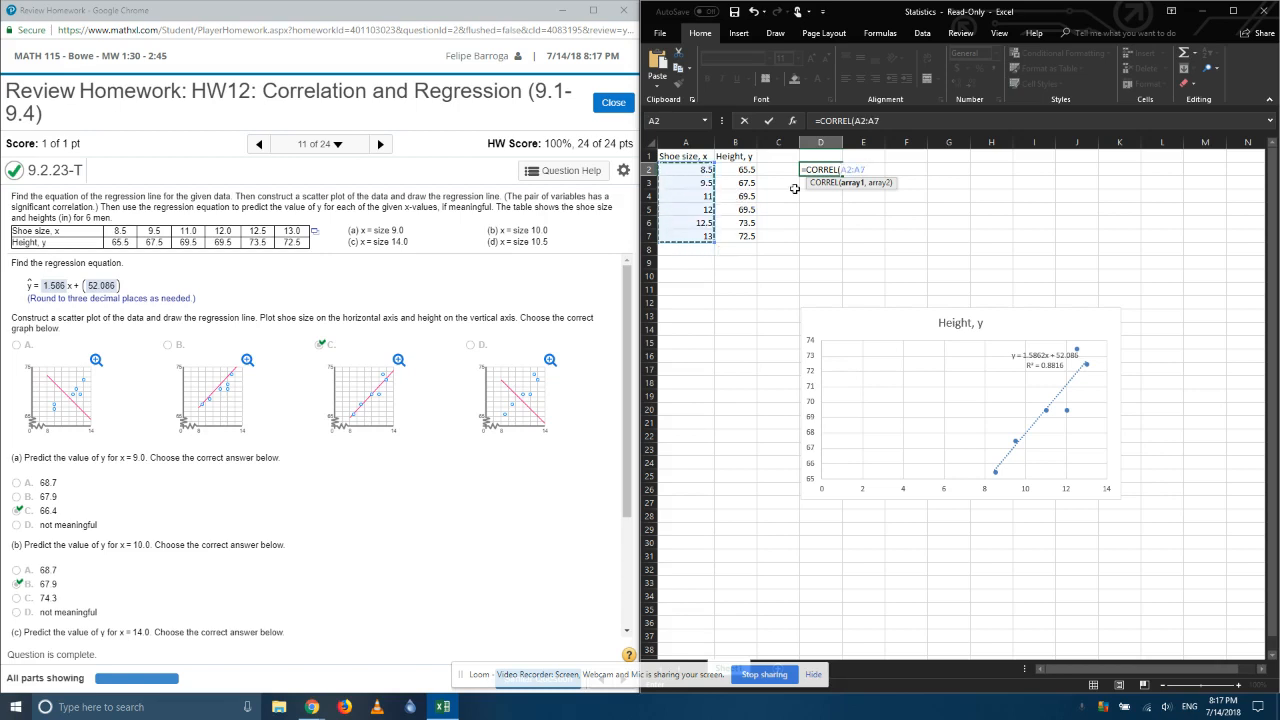
pyautogui.write(',')
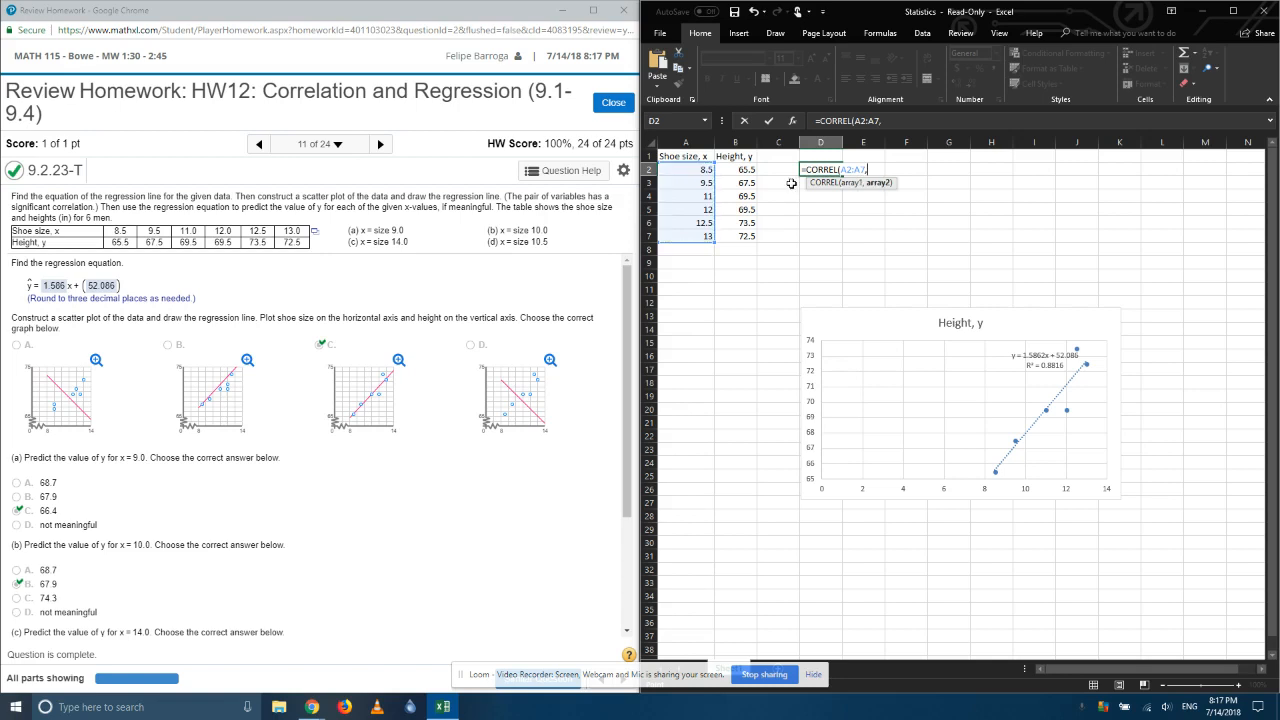
pyautogui.moveTo(745, 170); pyautogui.dragTo(759, 228)
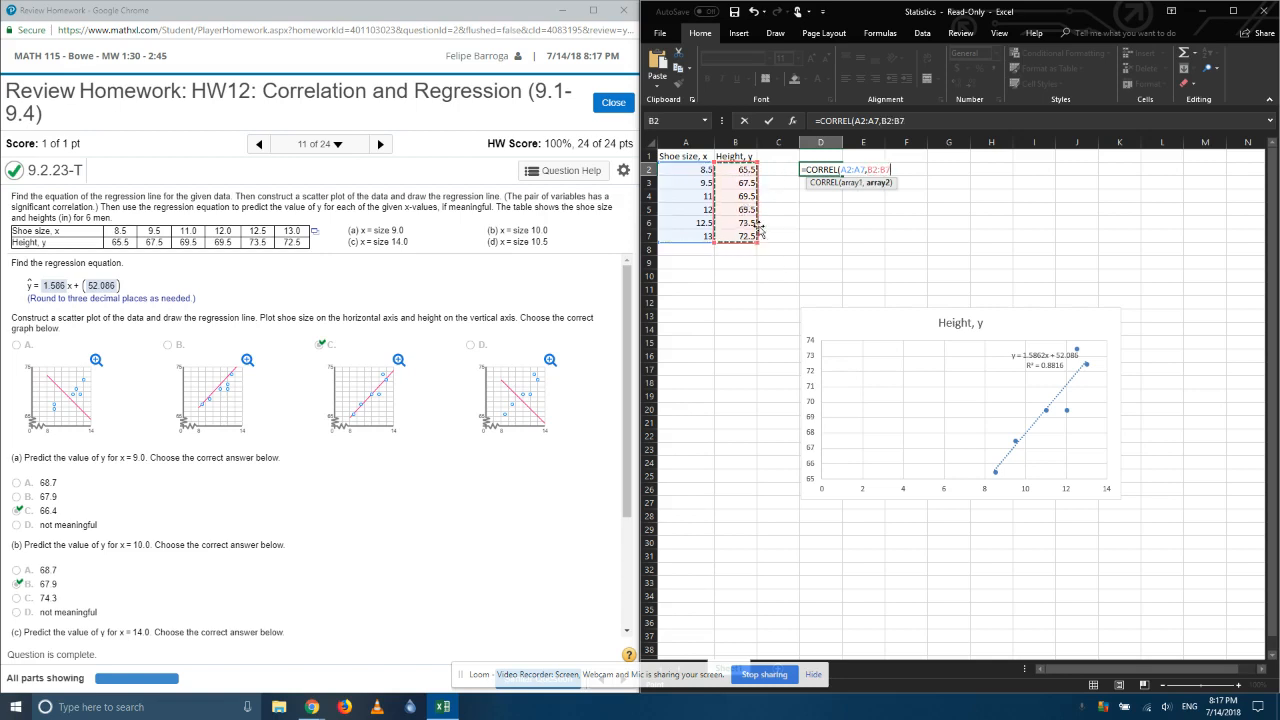
pyautogui.press('Return')
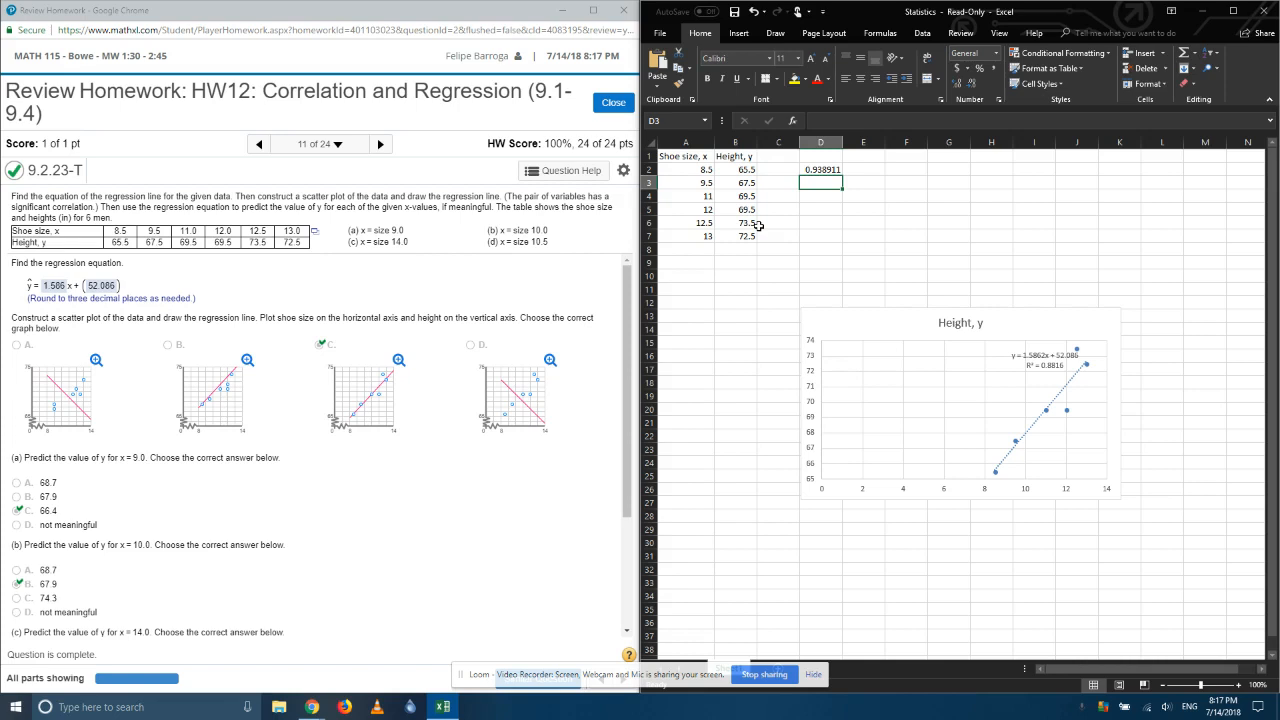
pyautogui.click(820, 168)
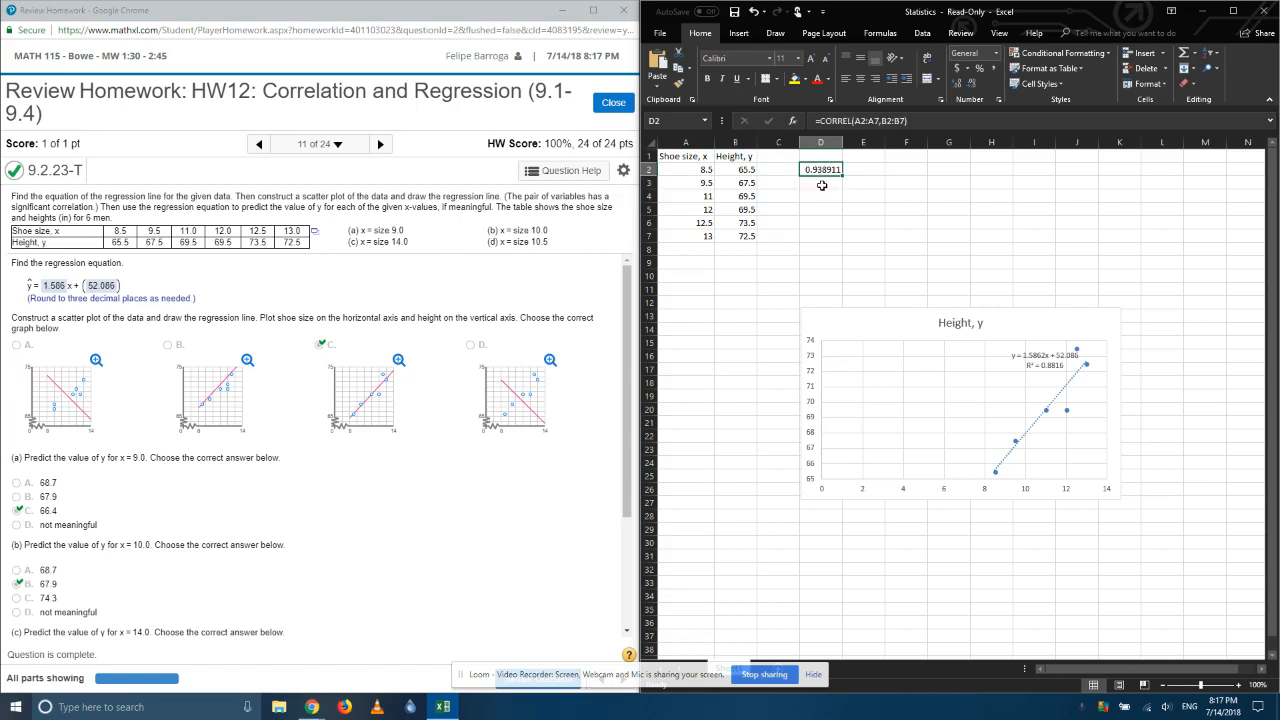
# Step: Square the correlation coefficient in D3 with =D2^2 and compare it with the chart's R-squared value
pyautogui.click(821, 185)
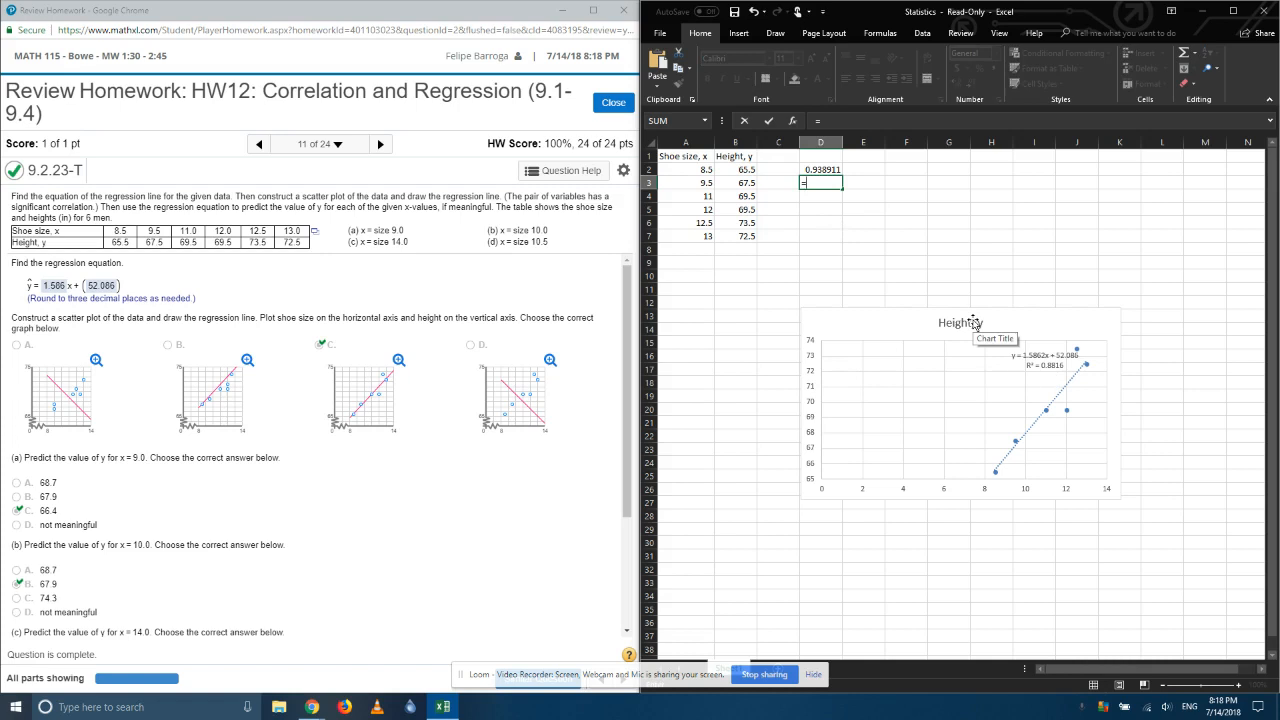
pyautogui.press('Up')
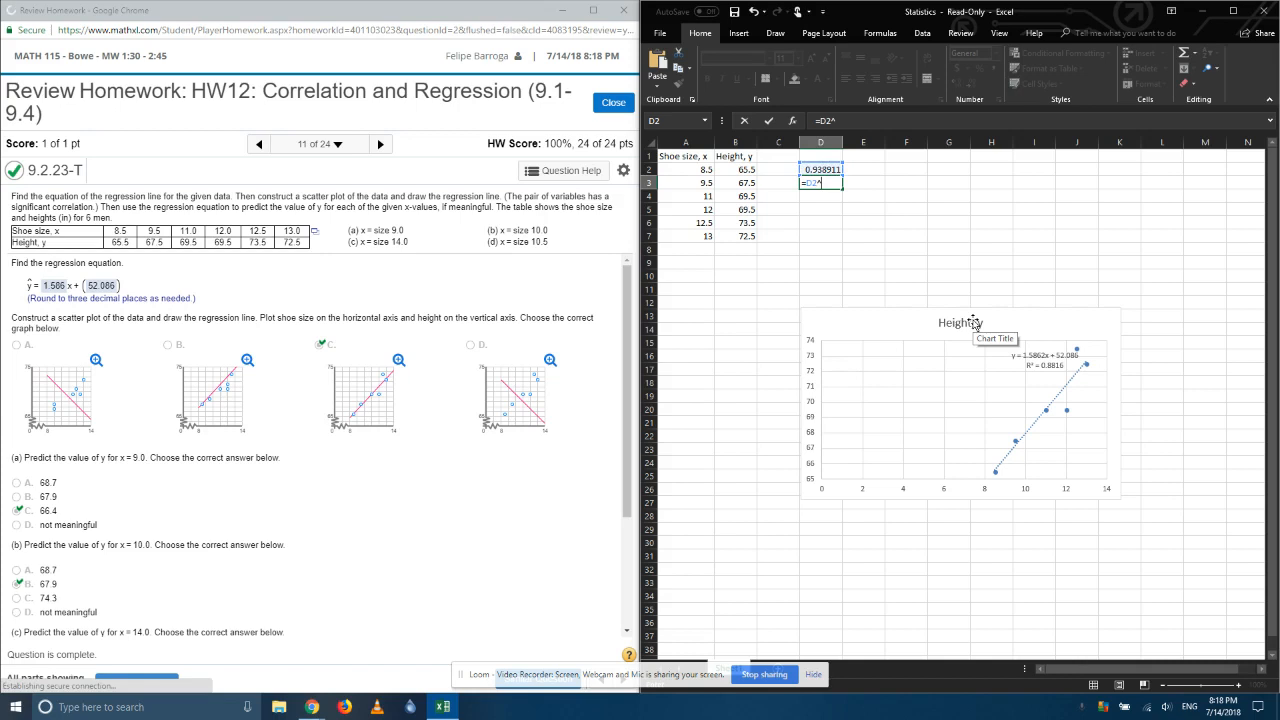
pyautogui.write('^')
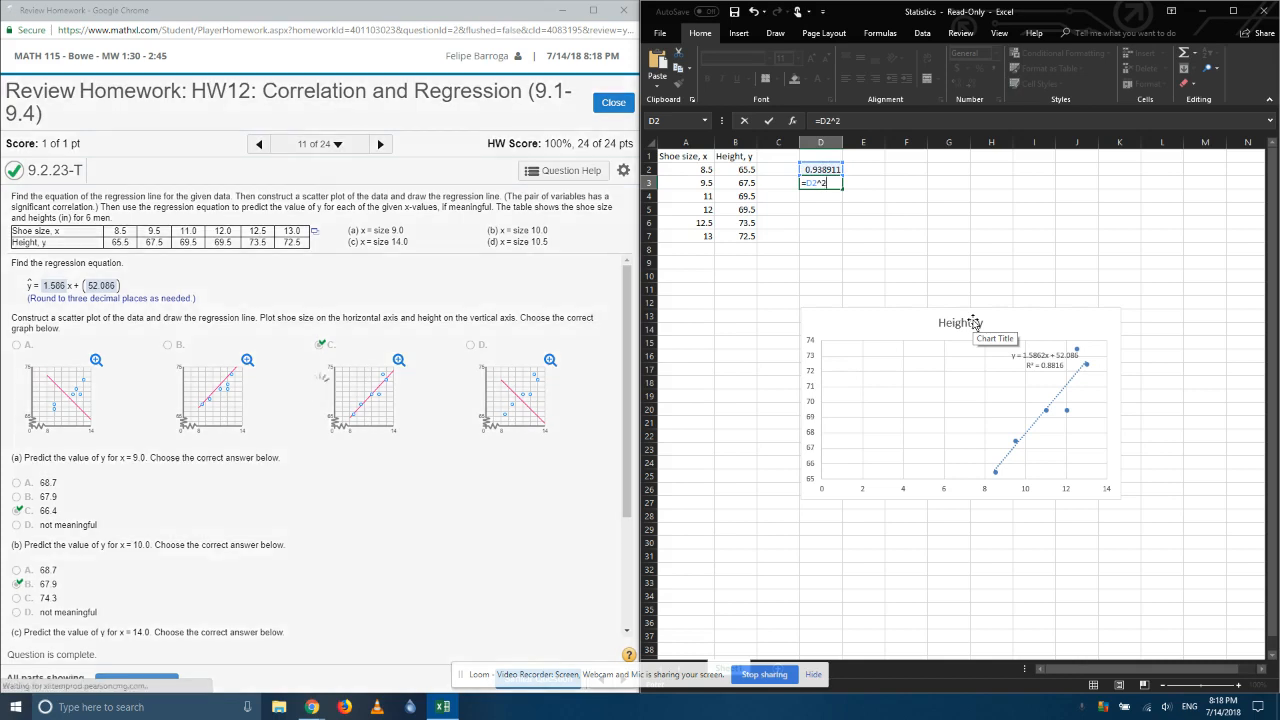
pyautogui.write('2')
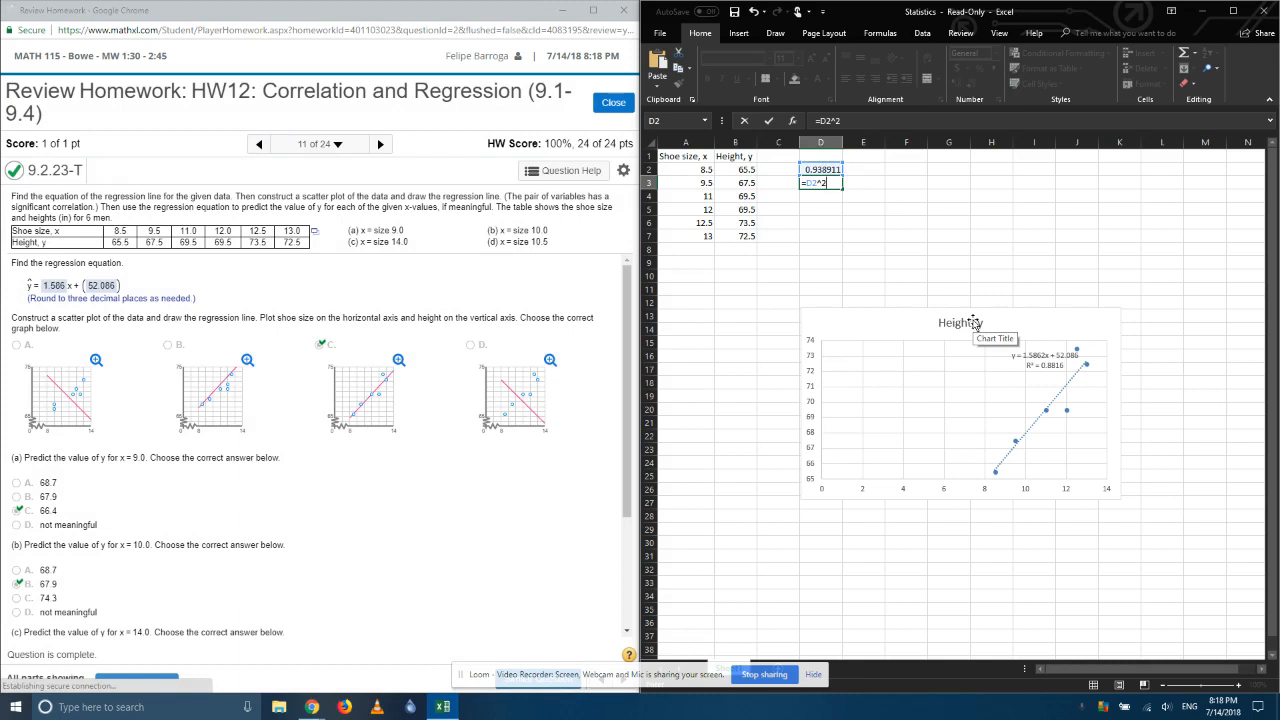
pyautogui.press('Return')
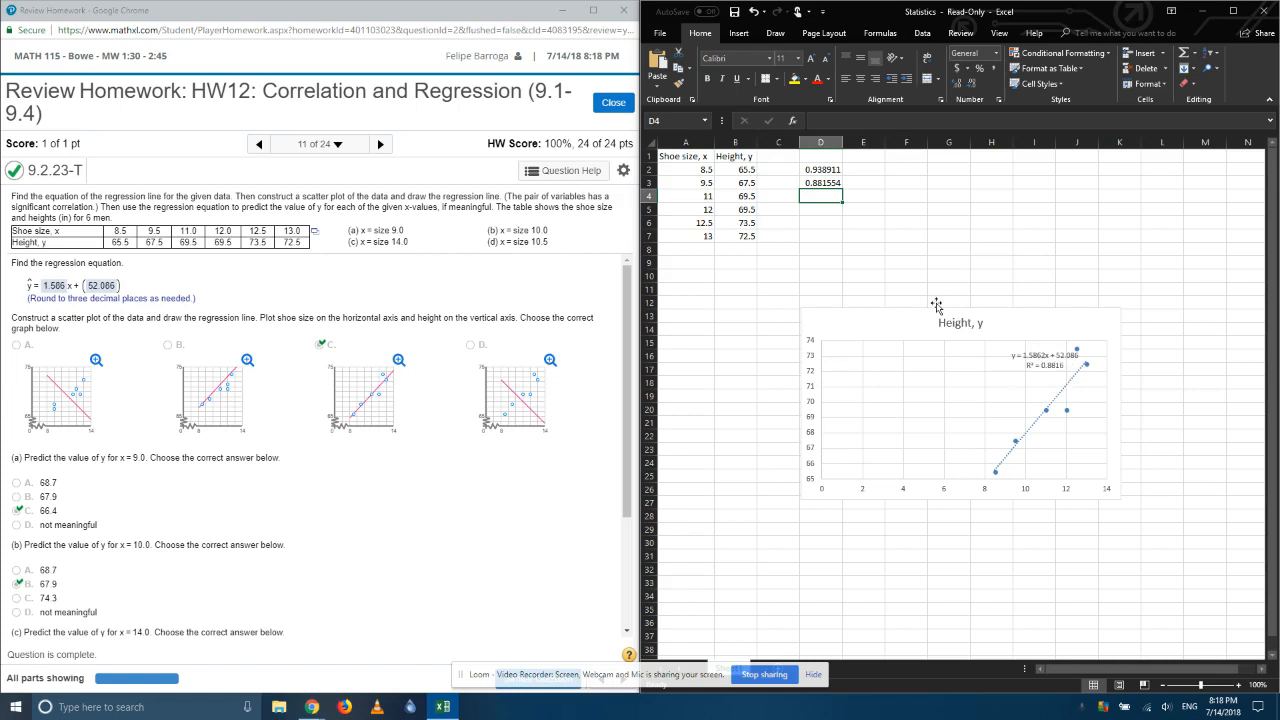
pyautogui.click(1110, 326)
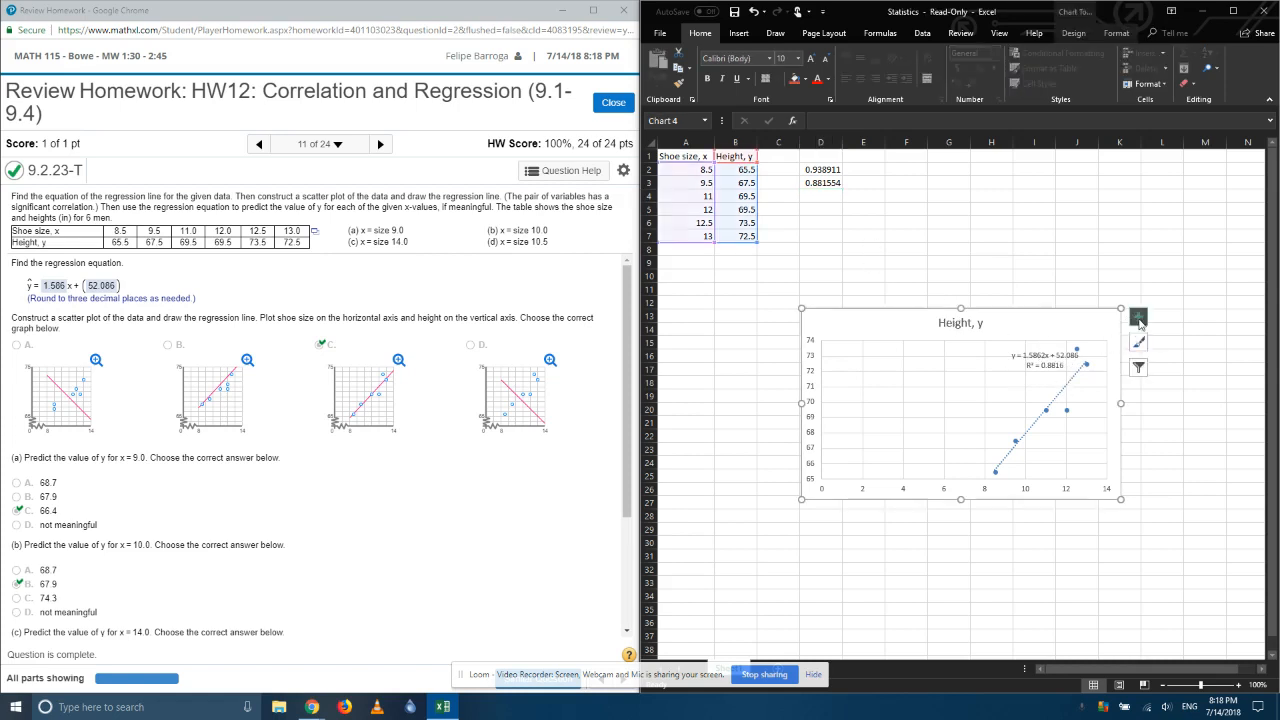
pyautogui.click(815, 172)
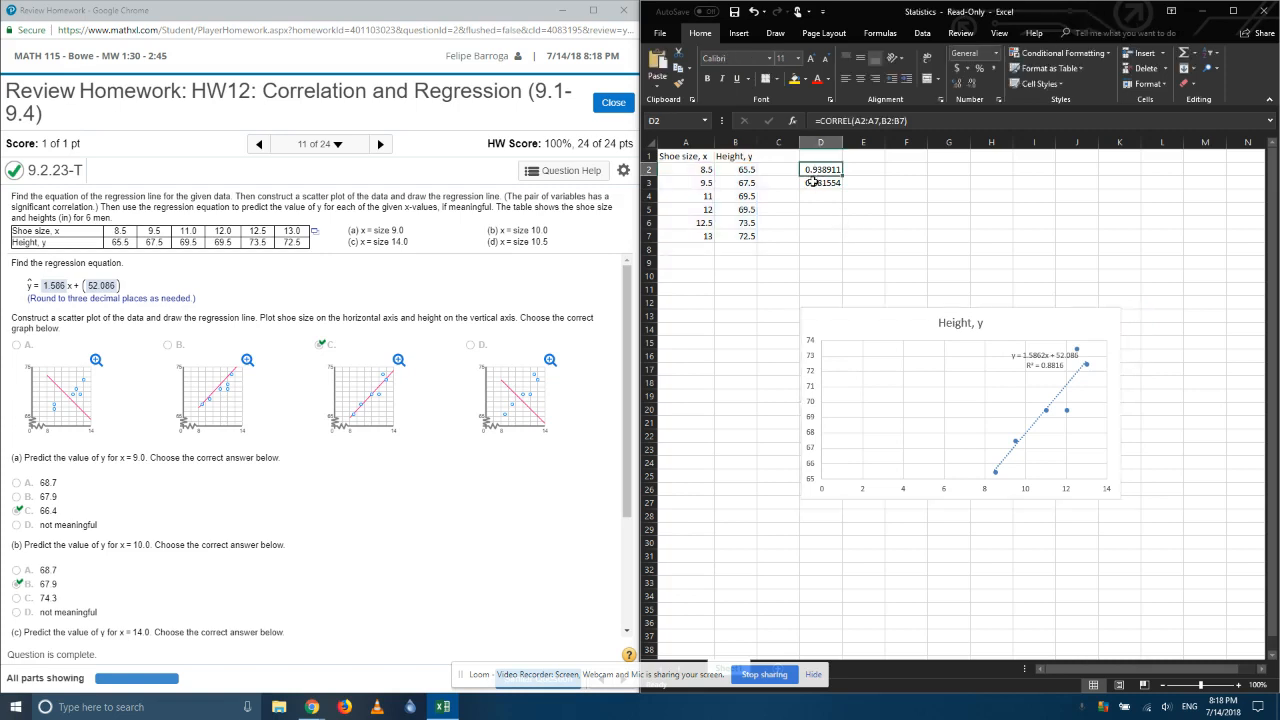
pyautogui.click(815, 182)
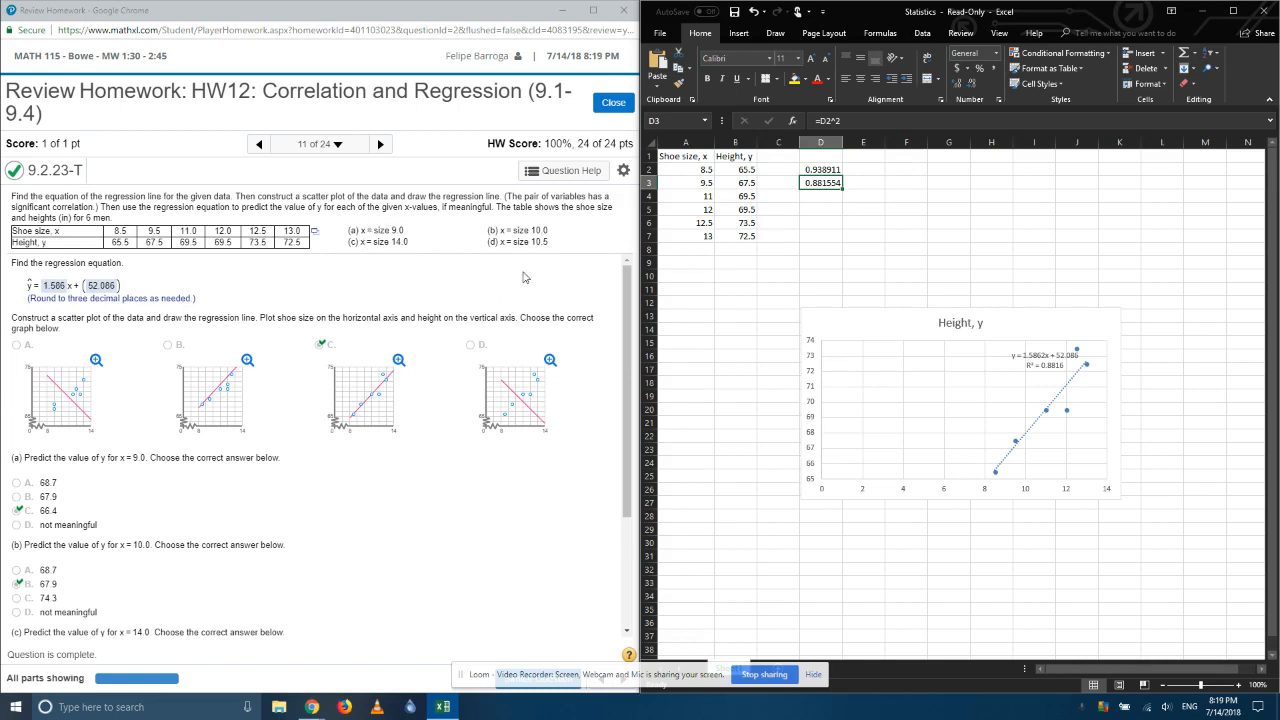
# Step: Enter the prediction formula =1.5862*9+52.086 in F2 and fill it down through F5
pyautogui.click(916, 170)
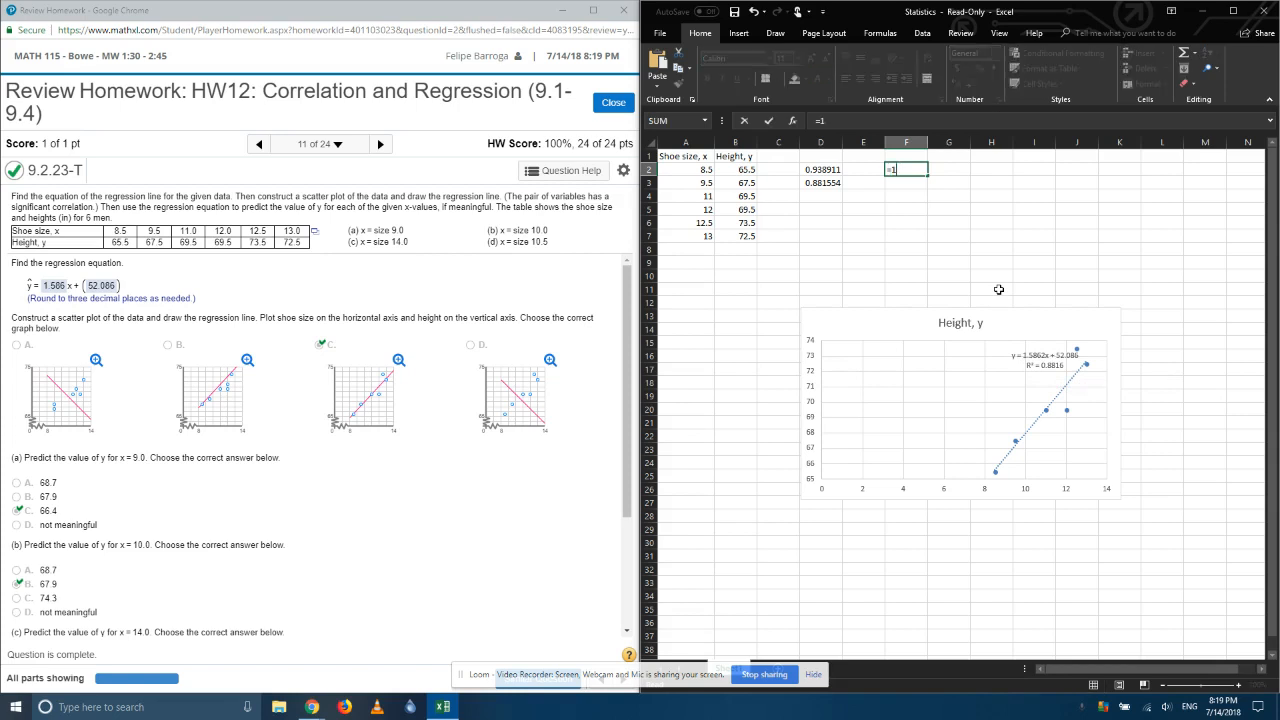
pyautogui.write('.5862*9')
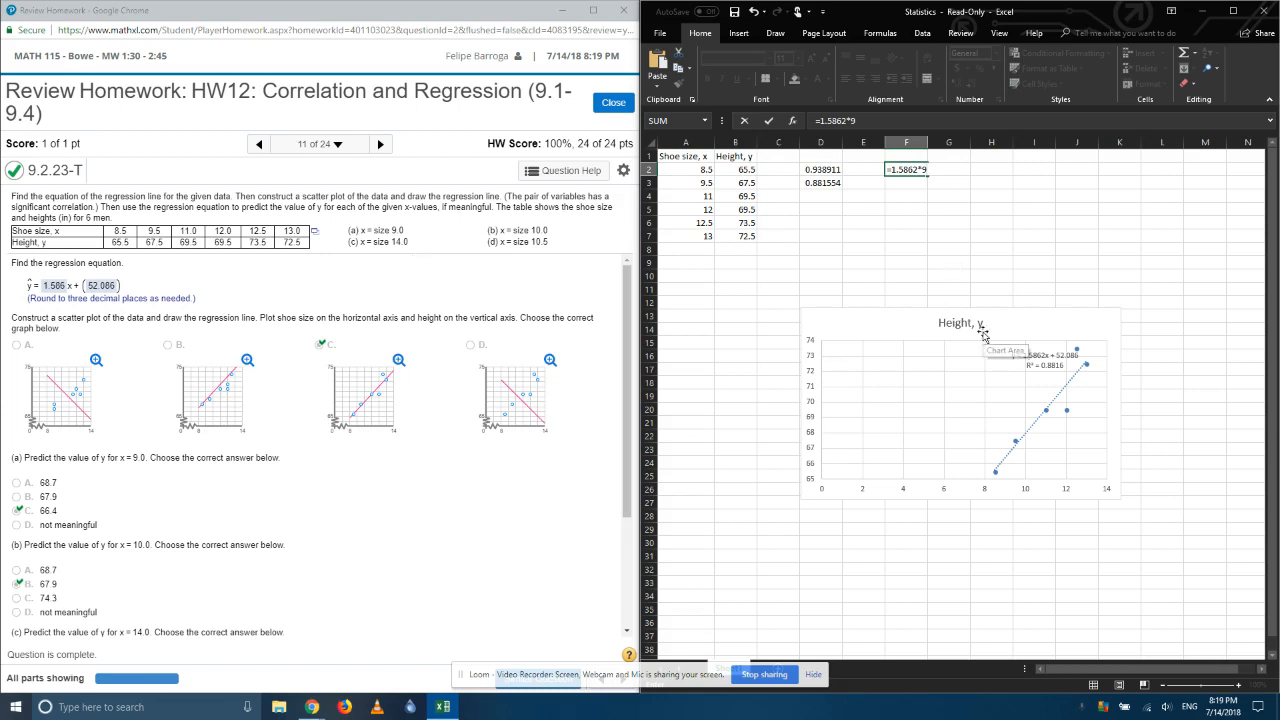
pyautogui.write('+52.086')
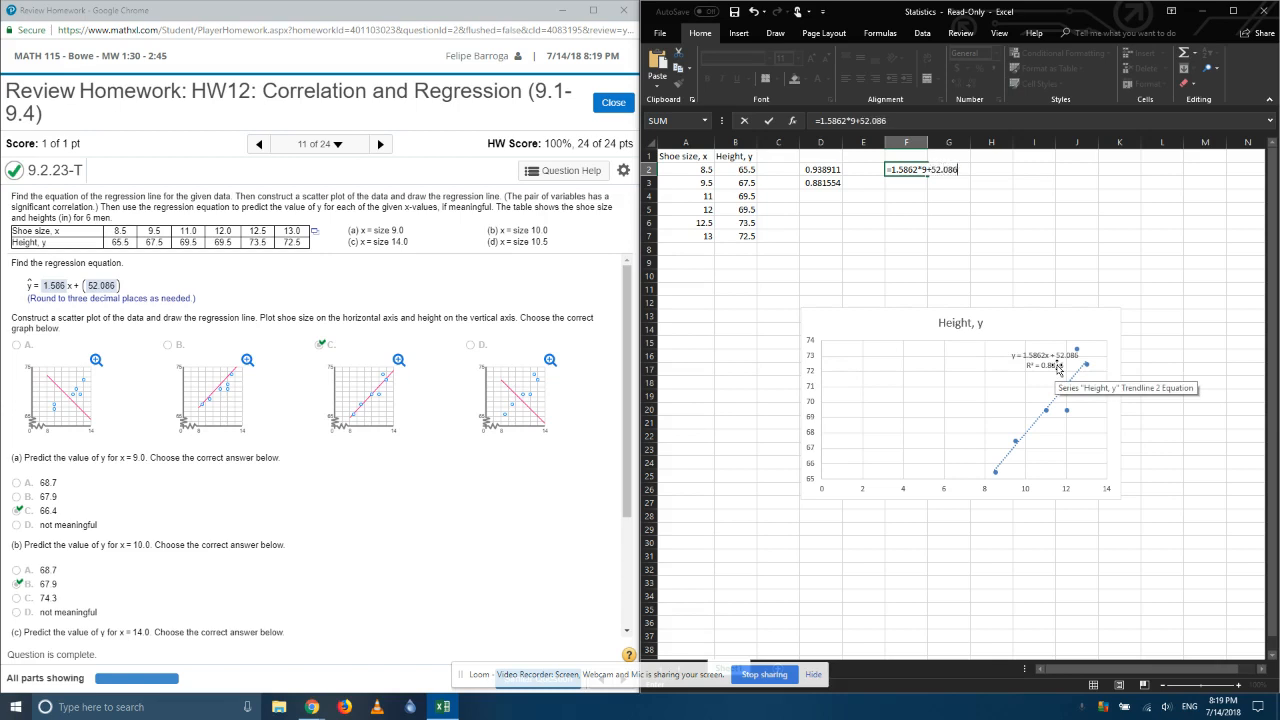
pyautogui.press('Return')
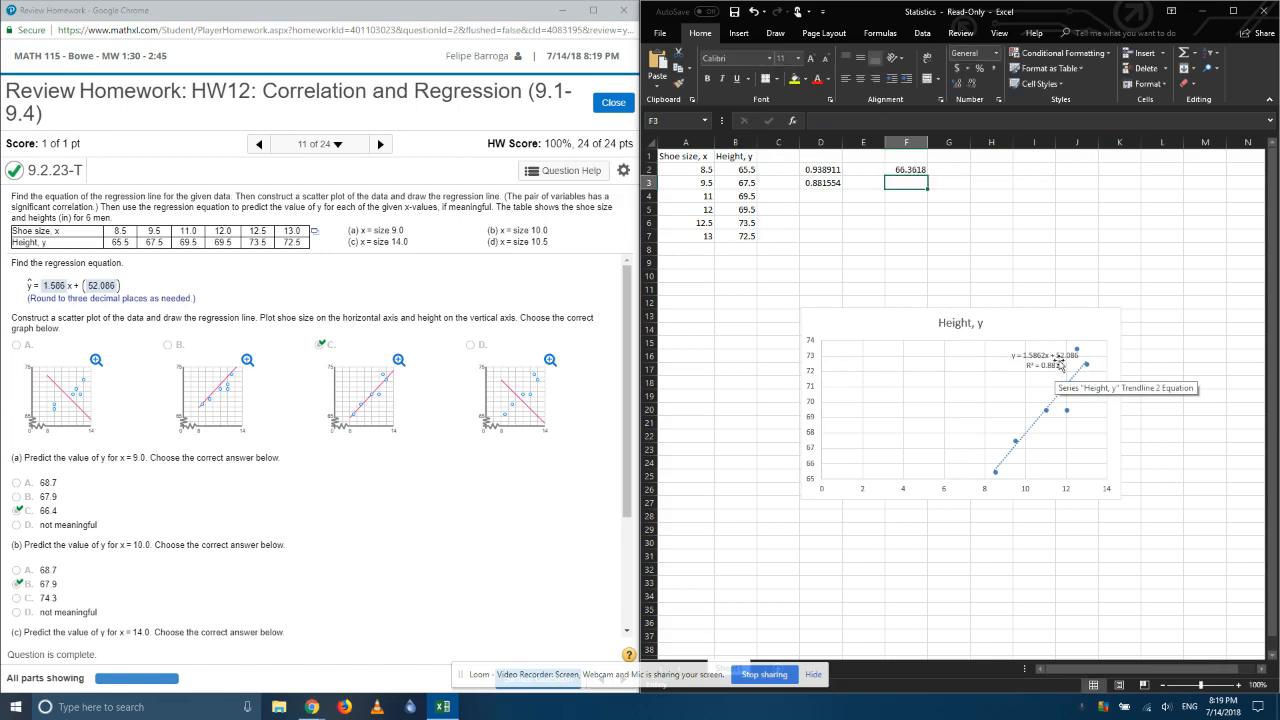
pyautogui.click(907, 171)
pyautogui.moveTo(928, 175); pyautogui.dragTo(929, 214)
# Step: Change the shoe size in F3's prediction formula to 10, making it =1.5862*10+52.086
pyautogui.click(898, 183)
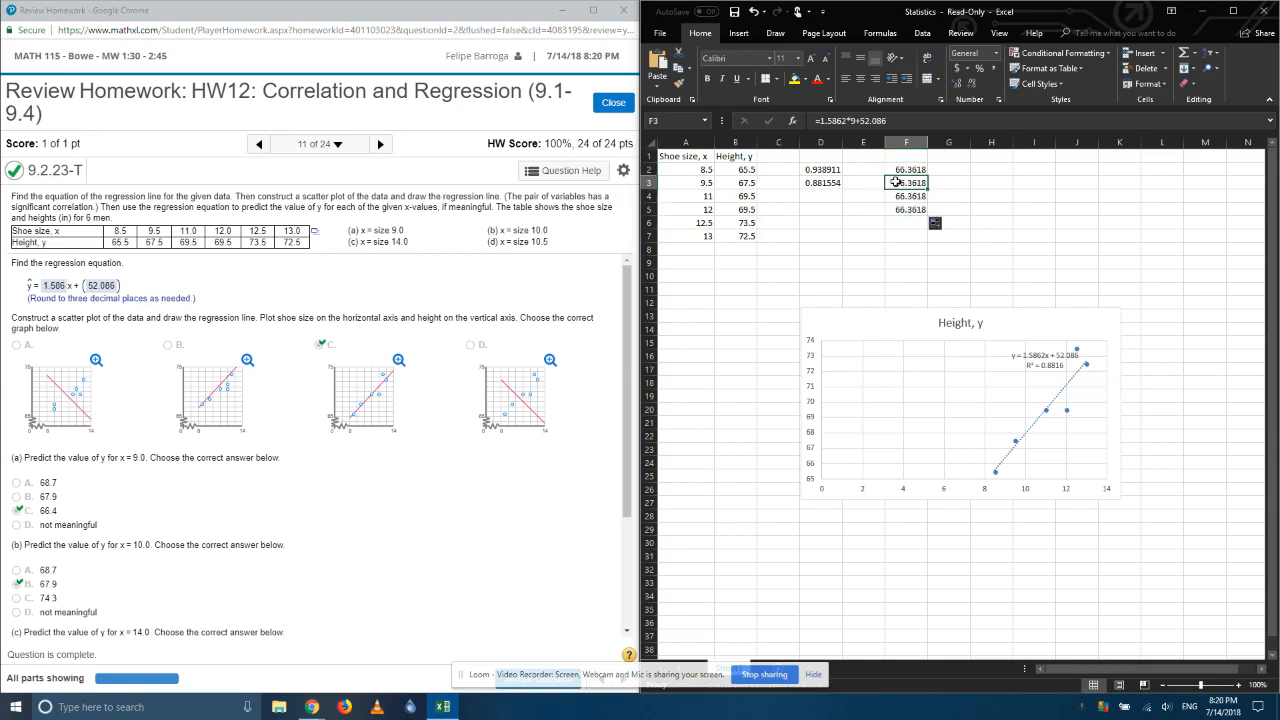
pyautogui.click(855, 121)
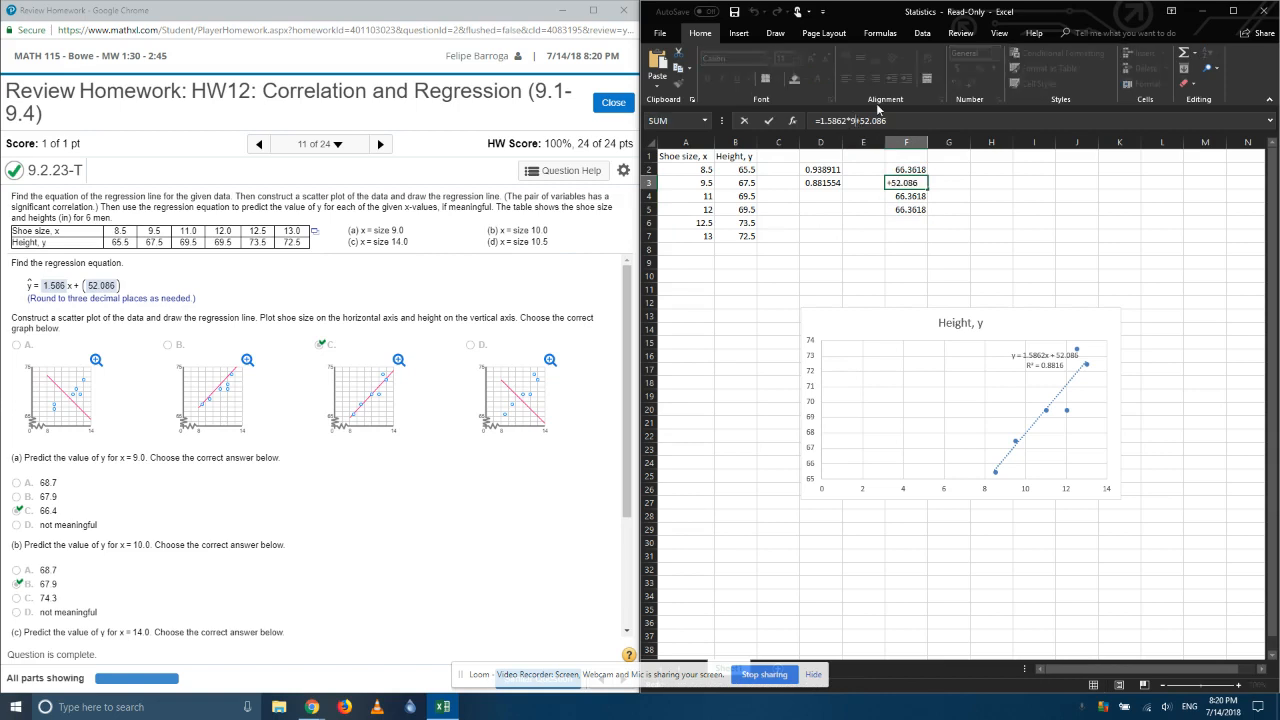
pyautogui.press('BackSpace')
pyautogui.write('10')
pyautogui.press('Return')
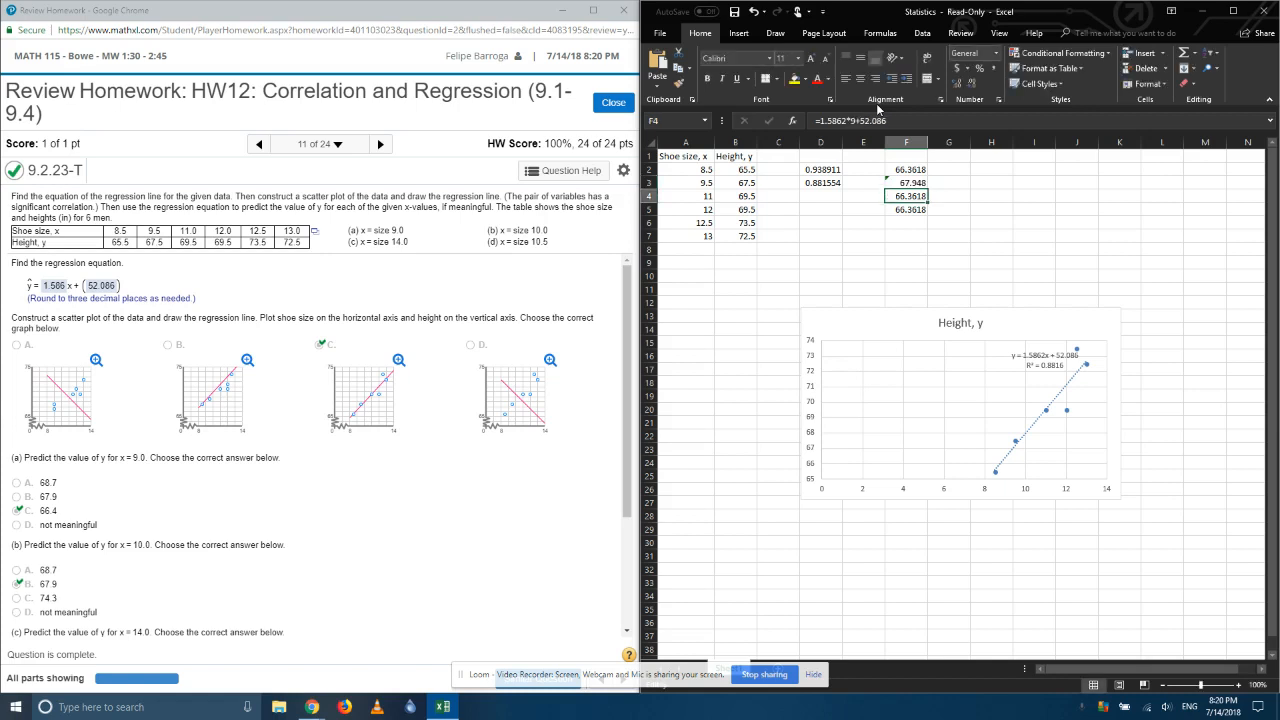
pyautogui.click(903, 184)
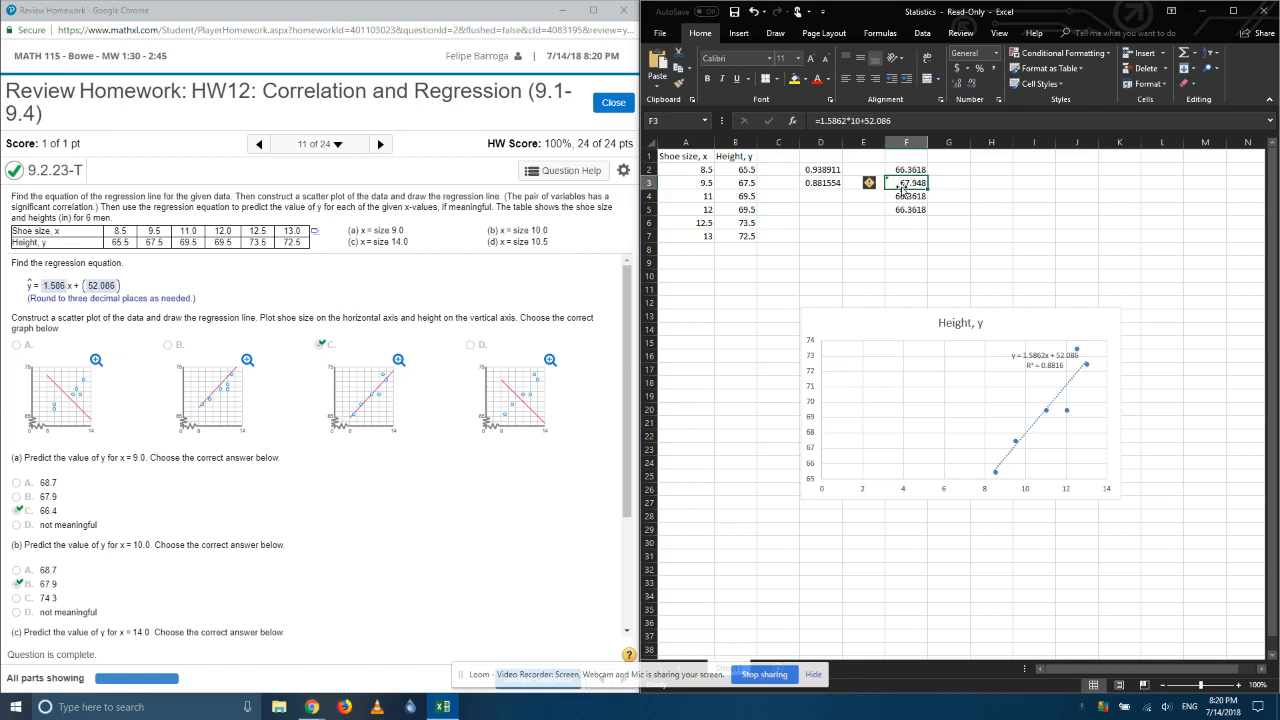
# Step: Change the shoe size in F4's prediction formula to 14, making it =1.5862*14+52.086
pyautogui.click(905, 199)
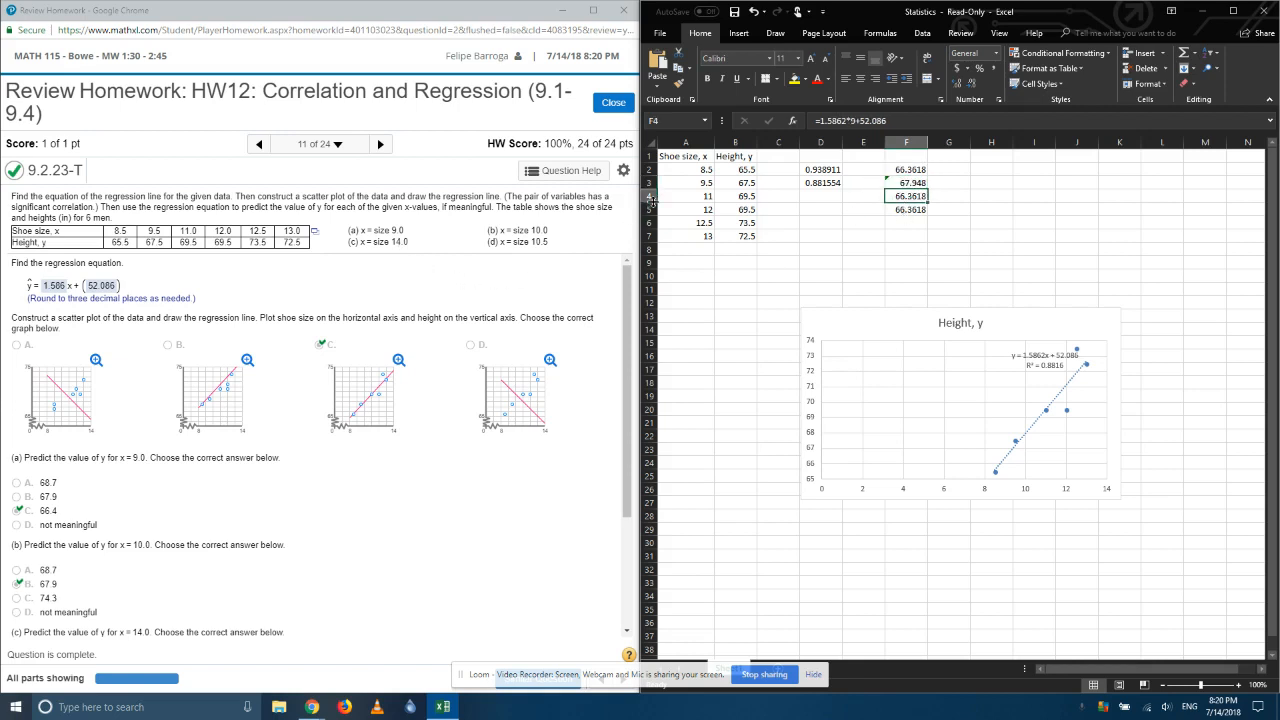
pyautogui.click(856, 121)
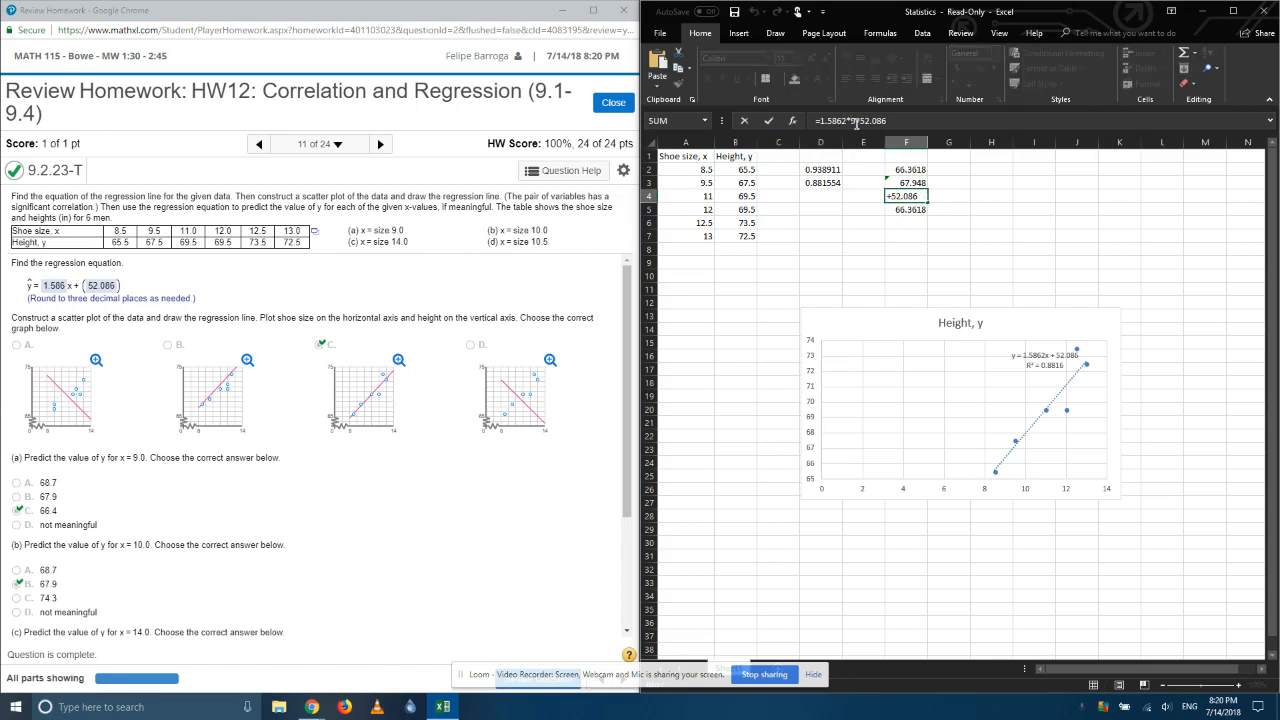
pyautogui.press('BackSpace')
pyautogui.write('14')
pyautogui.press('Return')
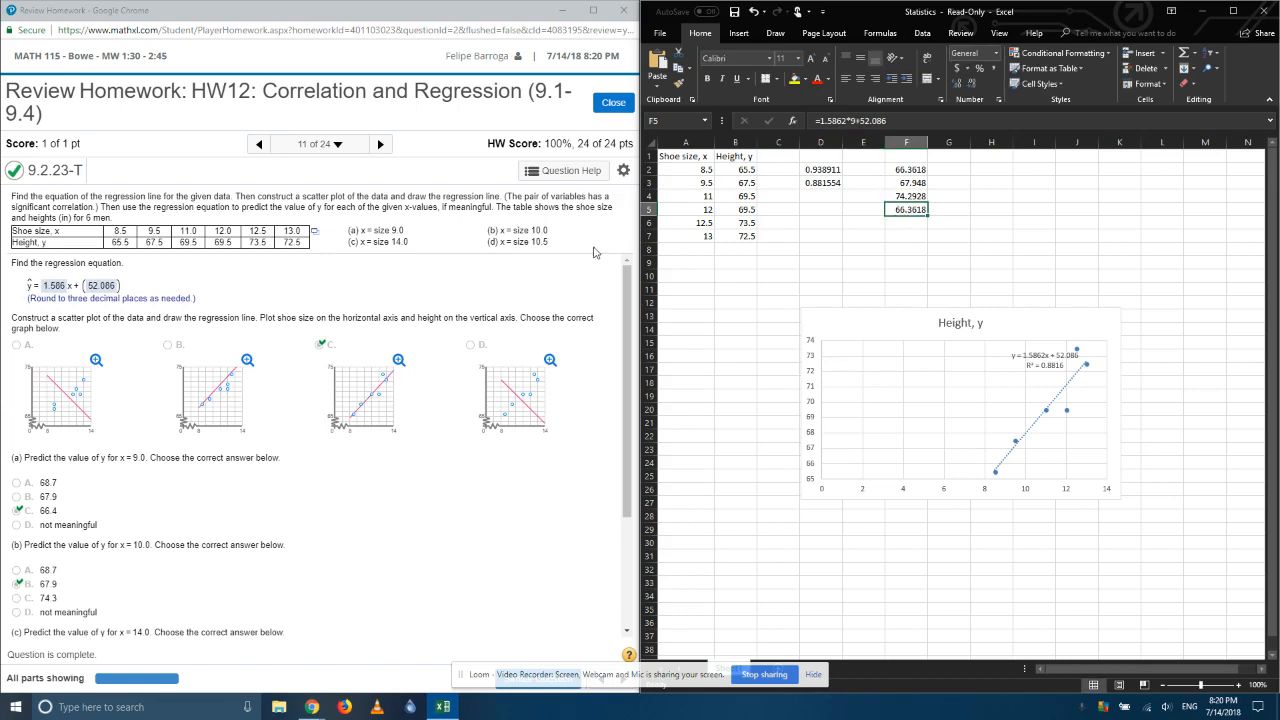
# Step: Change the shoe size in F5's prediction formula to 10.5, making it =1.5862*10.5+52.086
pyautogui.click(857, 121)
pyautogui.press('BackSpace')
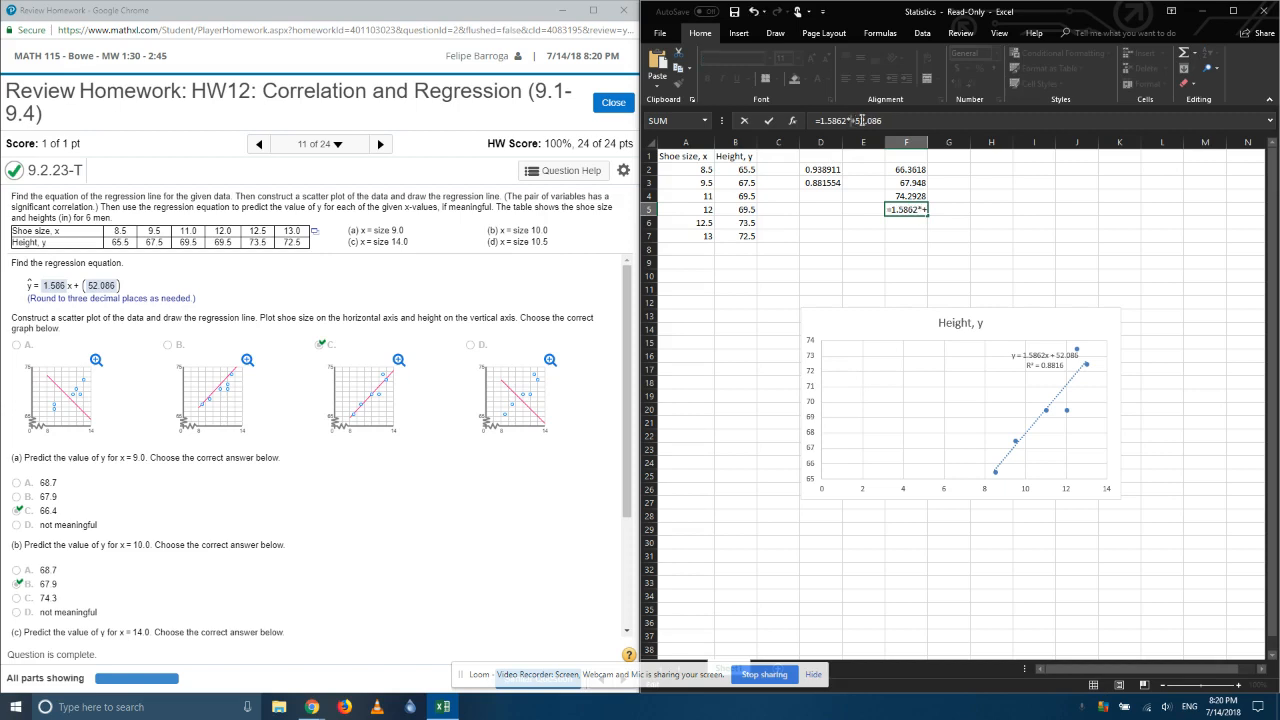
pyautogui.write('10.')
pyautogui.press('Return')
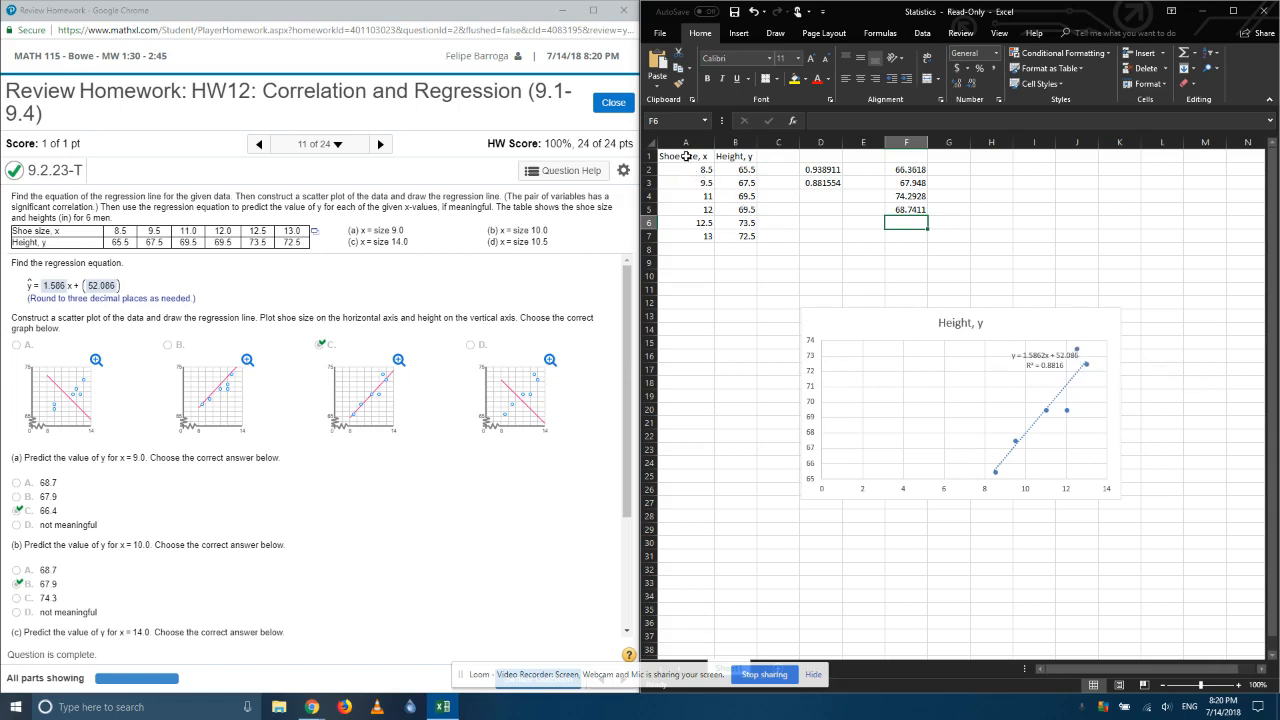
# Step: Preview an X Y (Scatter) chart of height against shoe size for A1:B7 without inserting it
pyautogui.moveTo(686, 157); pyautogui.dragTo(740, 236)
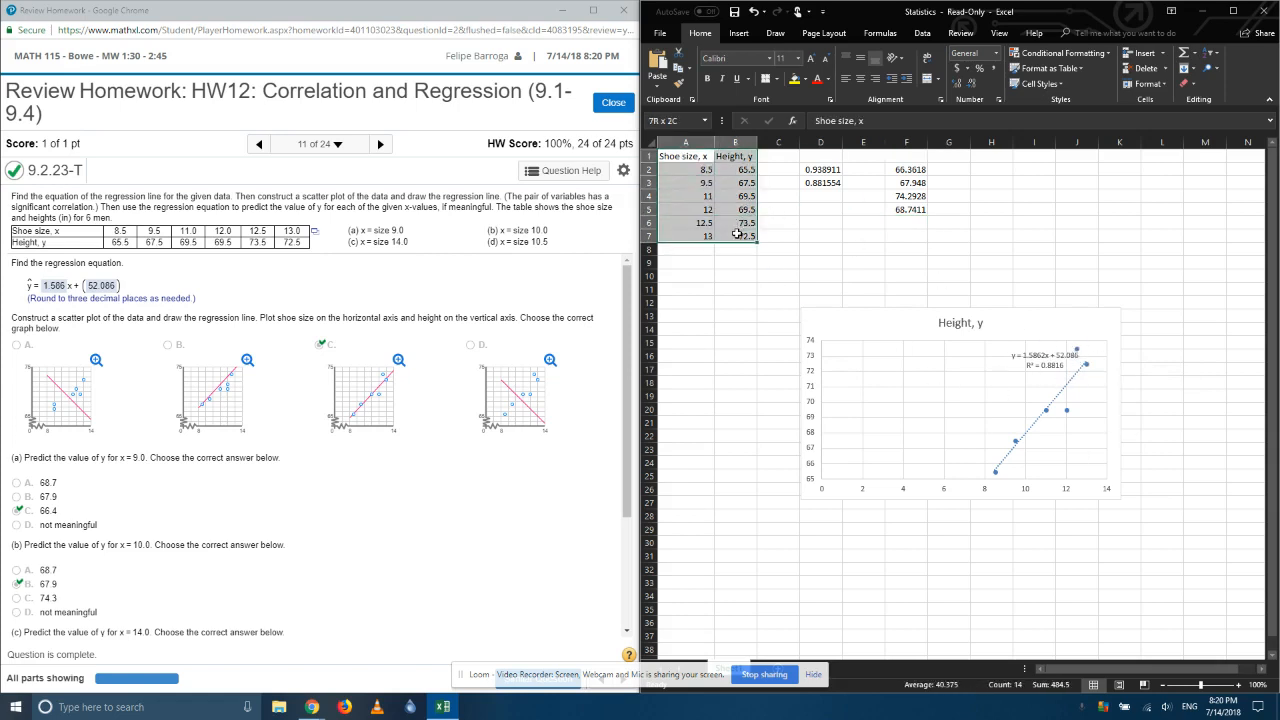
pyautogui.click(740, 33)
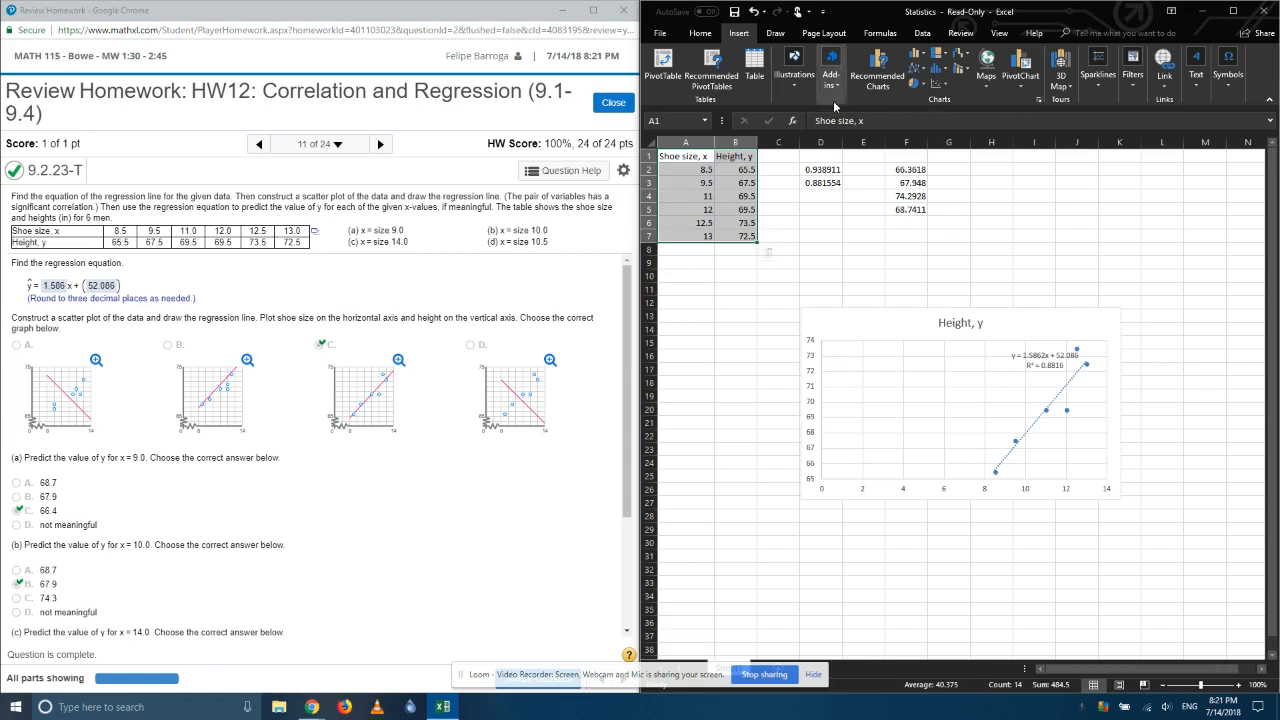
pyautogui.click(1040, 102)
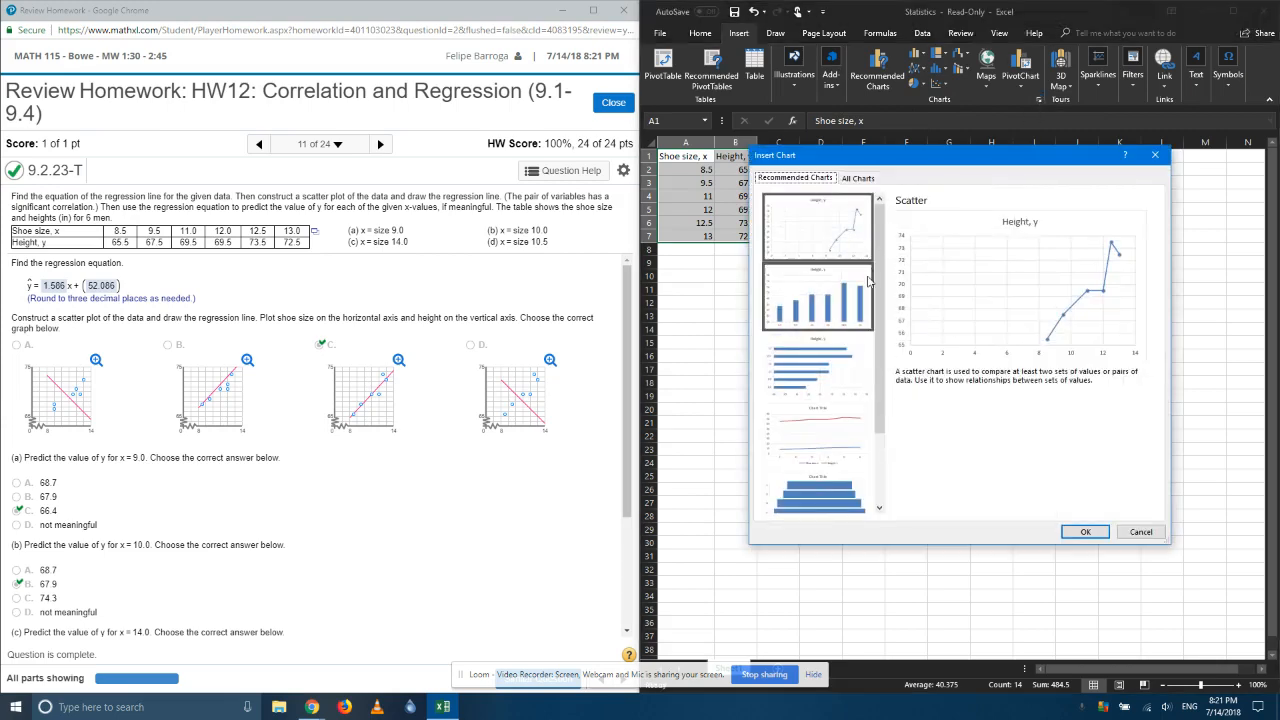
pyautogui.click(853, 179)
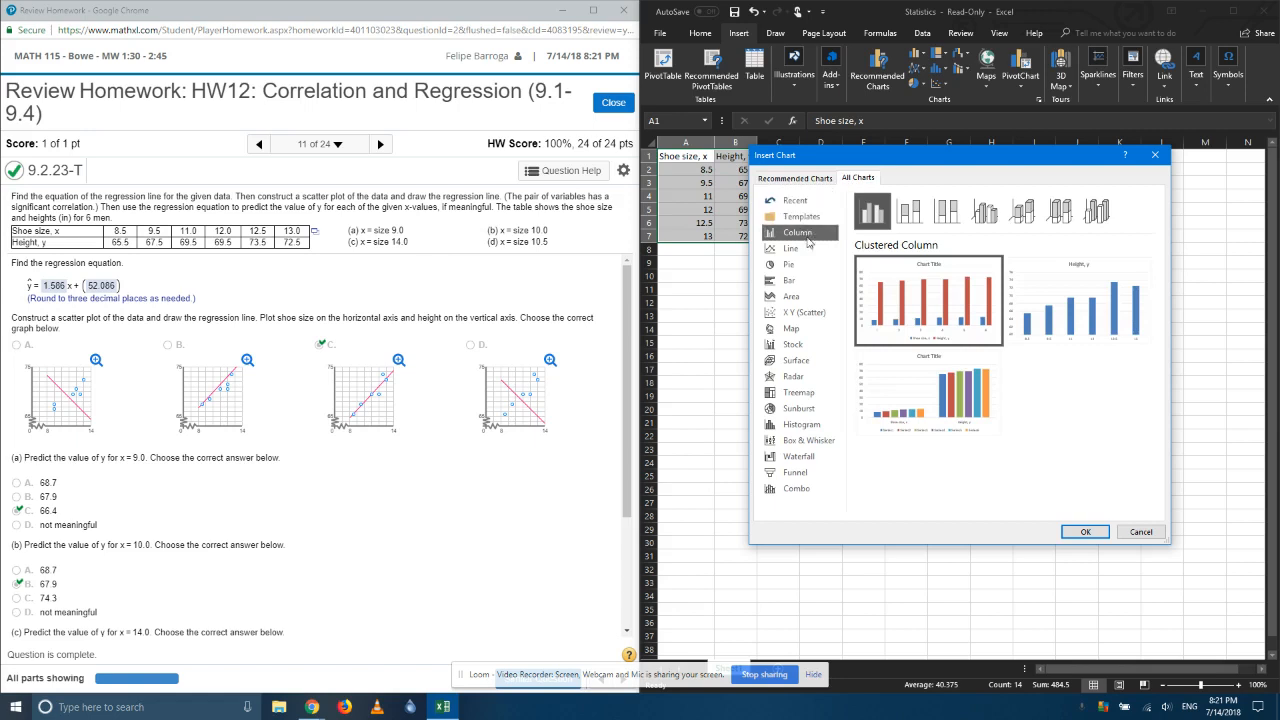
pyautogui.click(801, 316)
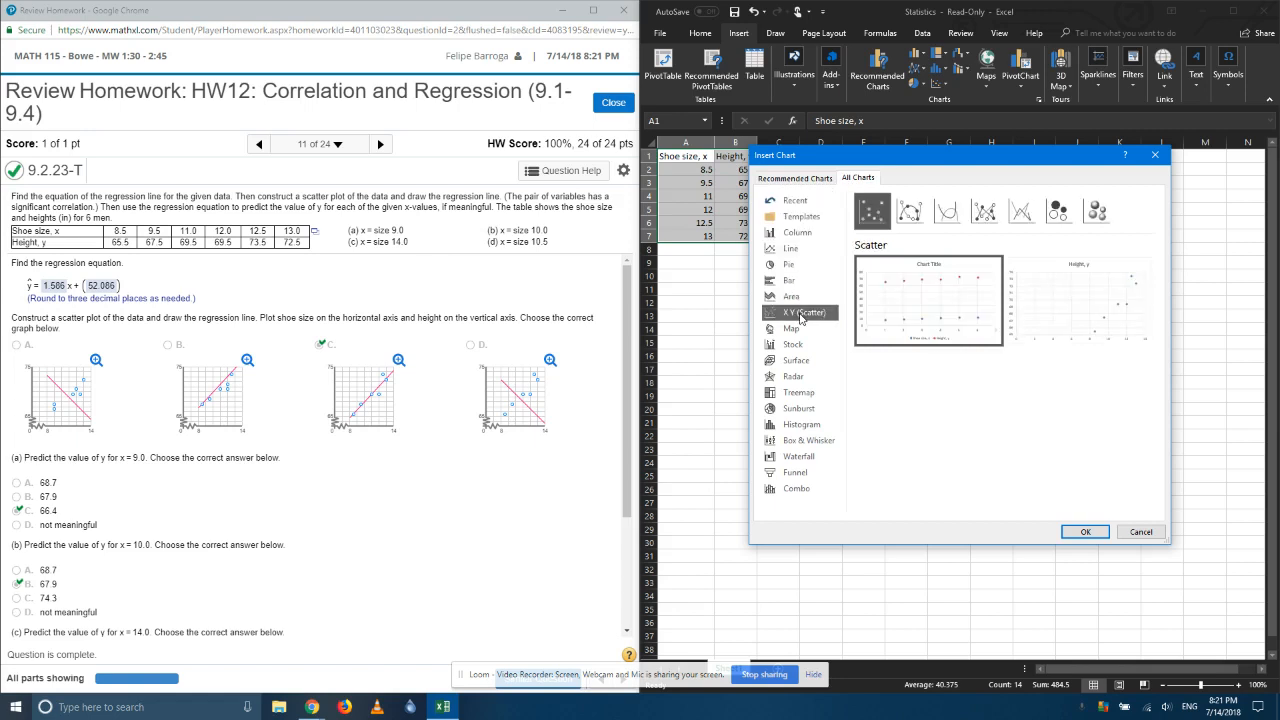
pyautogui.click(1110, 302)
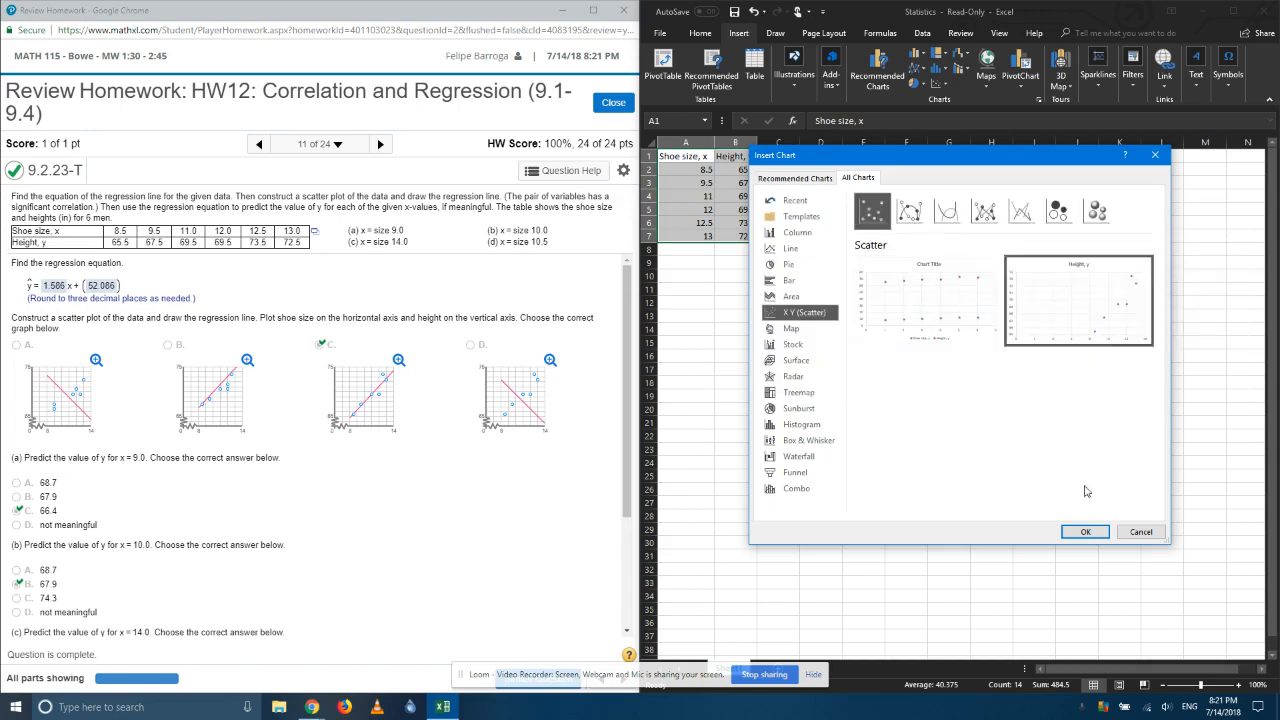
pyautogui.click(1140, 532)
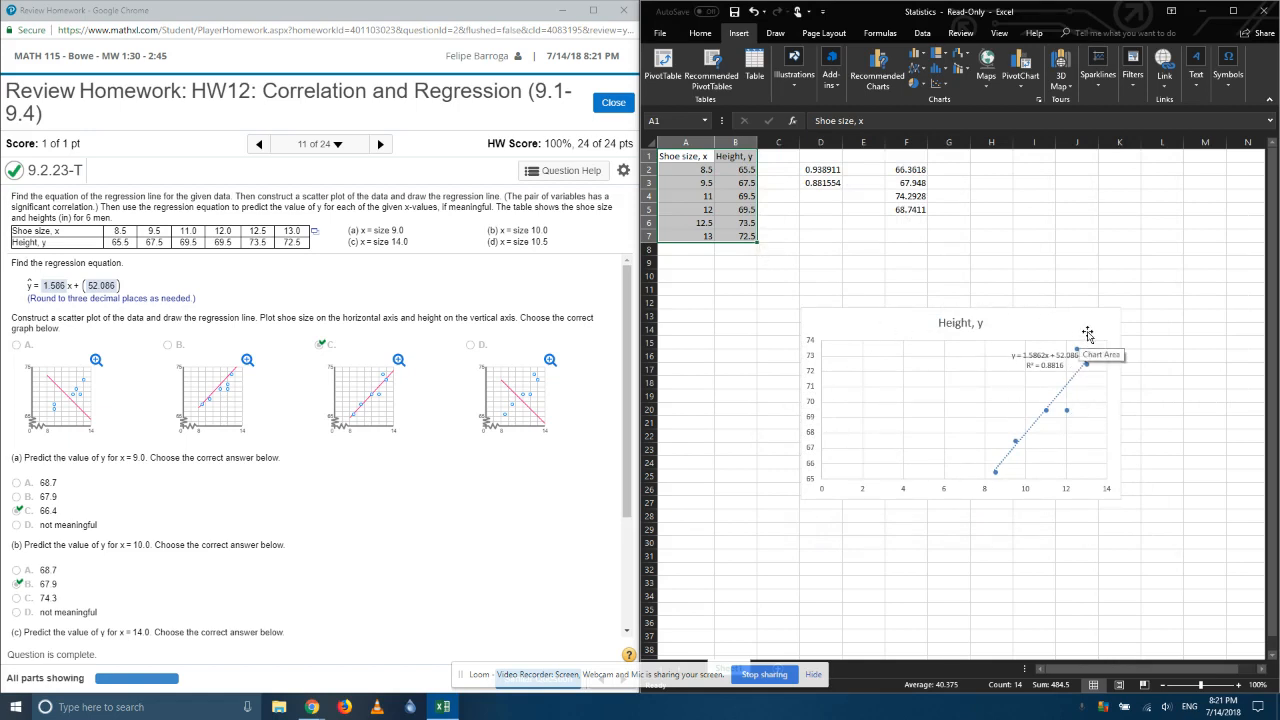
# Step: Review the scatter chart's linear trendline options for displaying the equation and R-squared value on the chart
pyautogui.rightClick(1078, 330)
pyautogui.press('Escape')
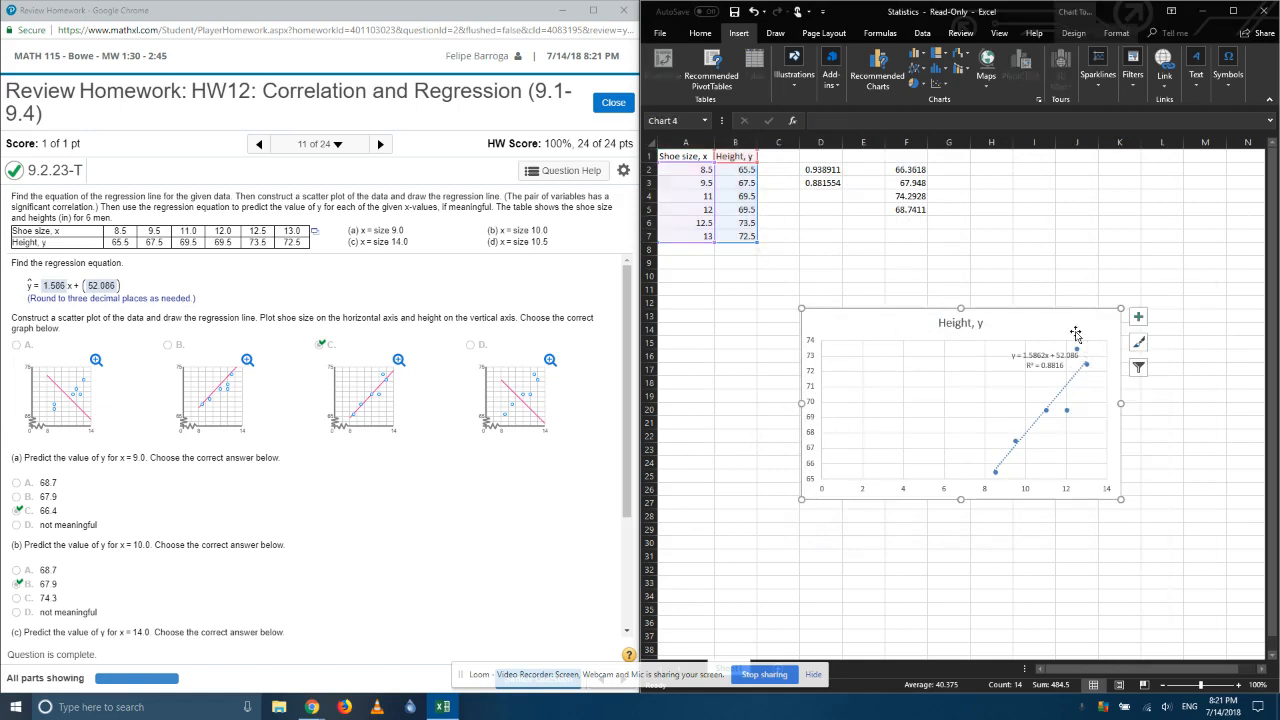
pyautogui.click(1137, 318)
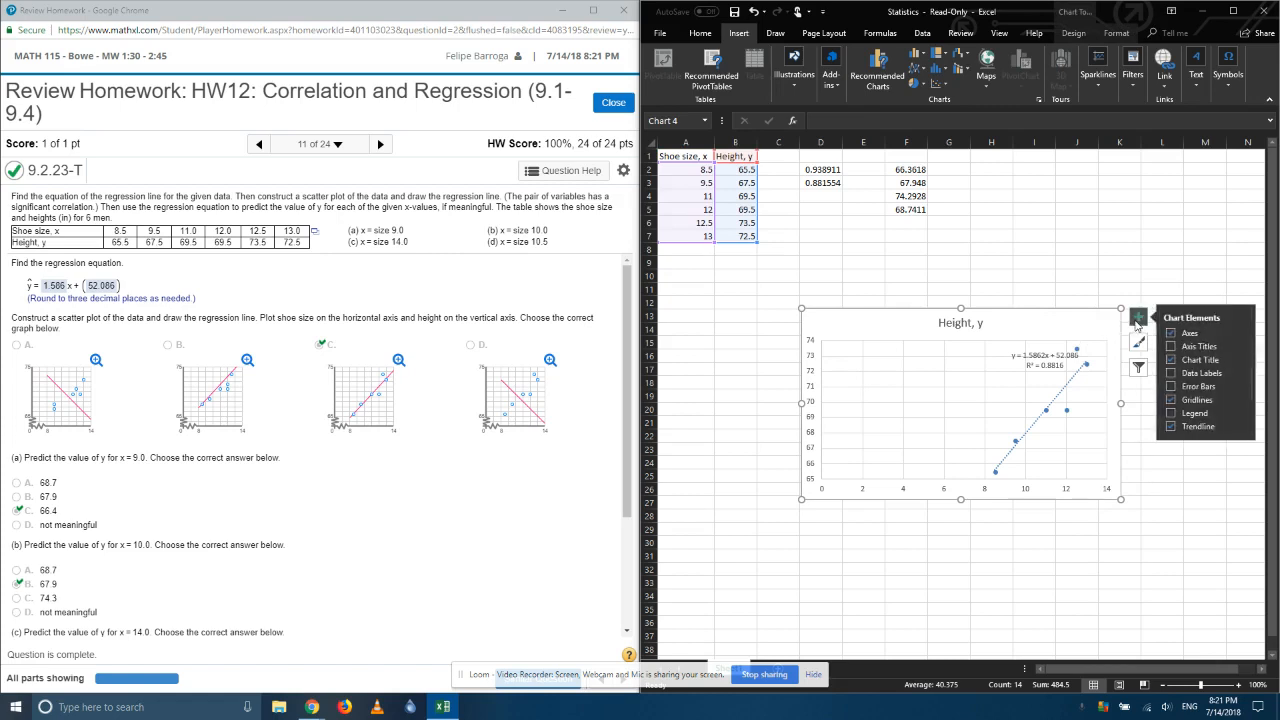
pyautogui.click(1171, 431)
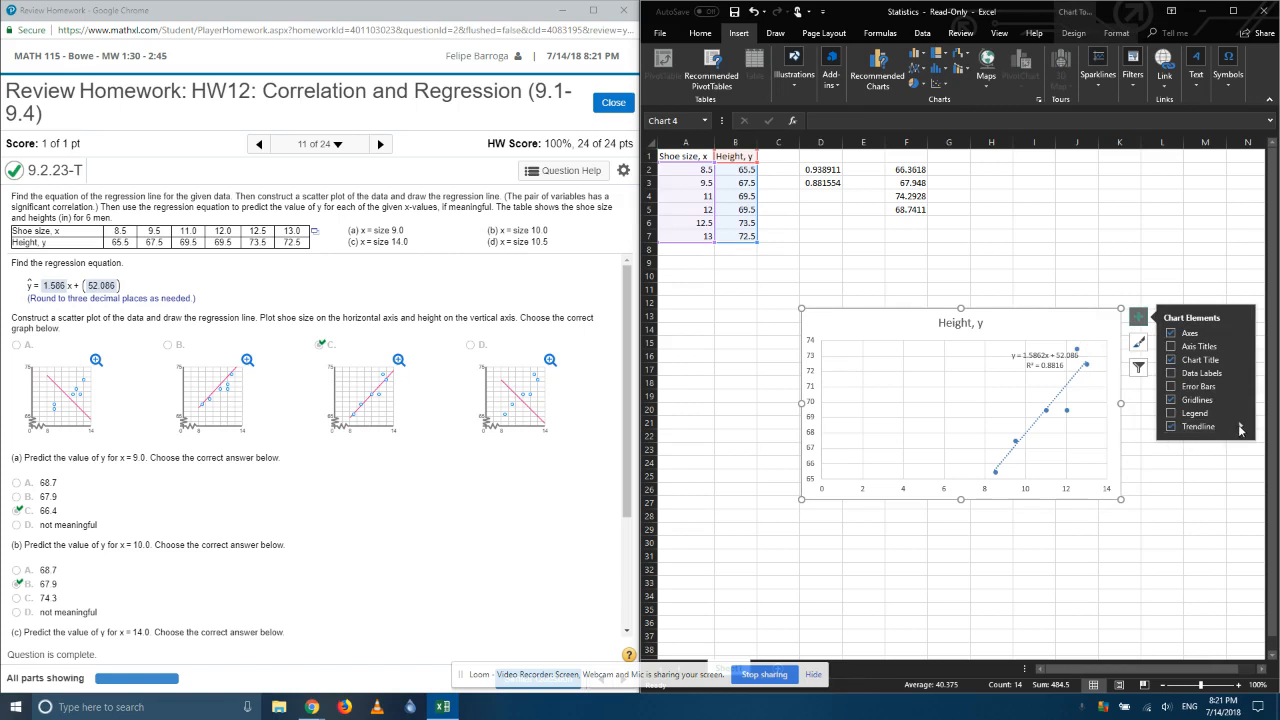
pyautogui.click(1240, 428)
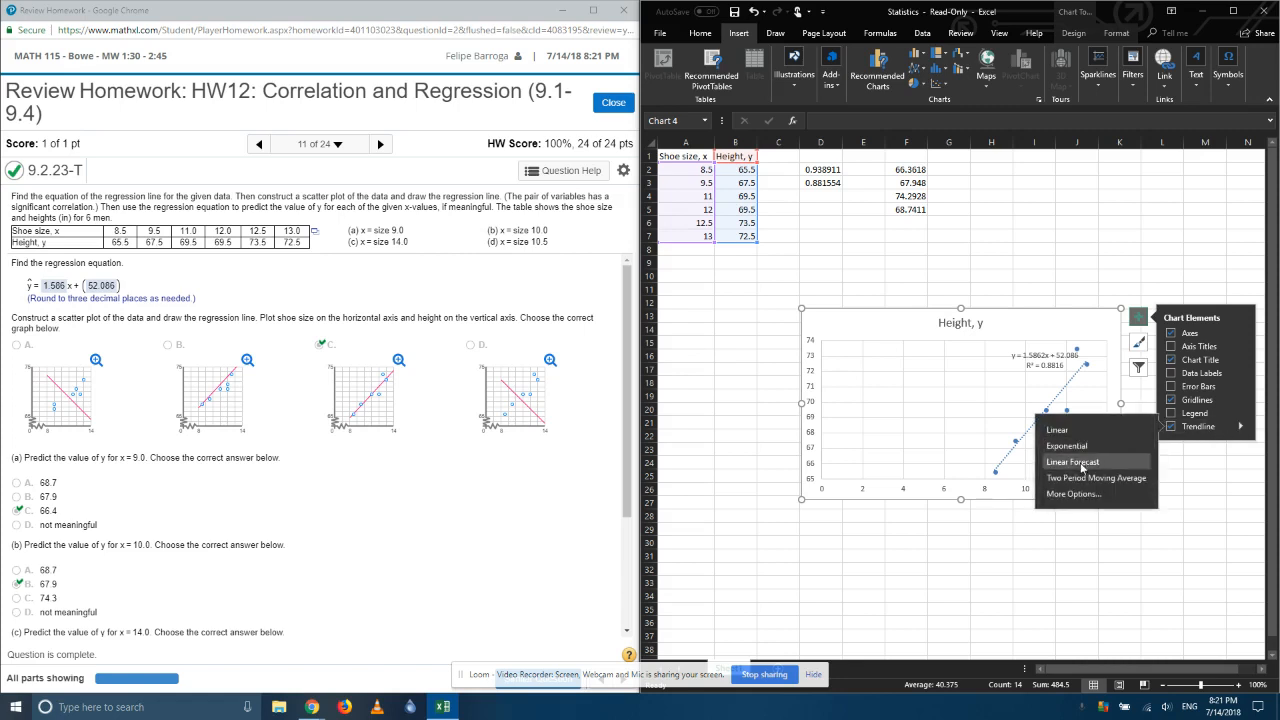
pyautogui.click(1078, 494)
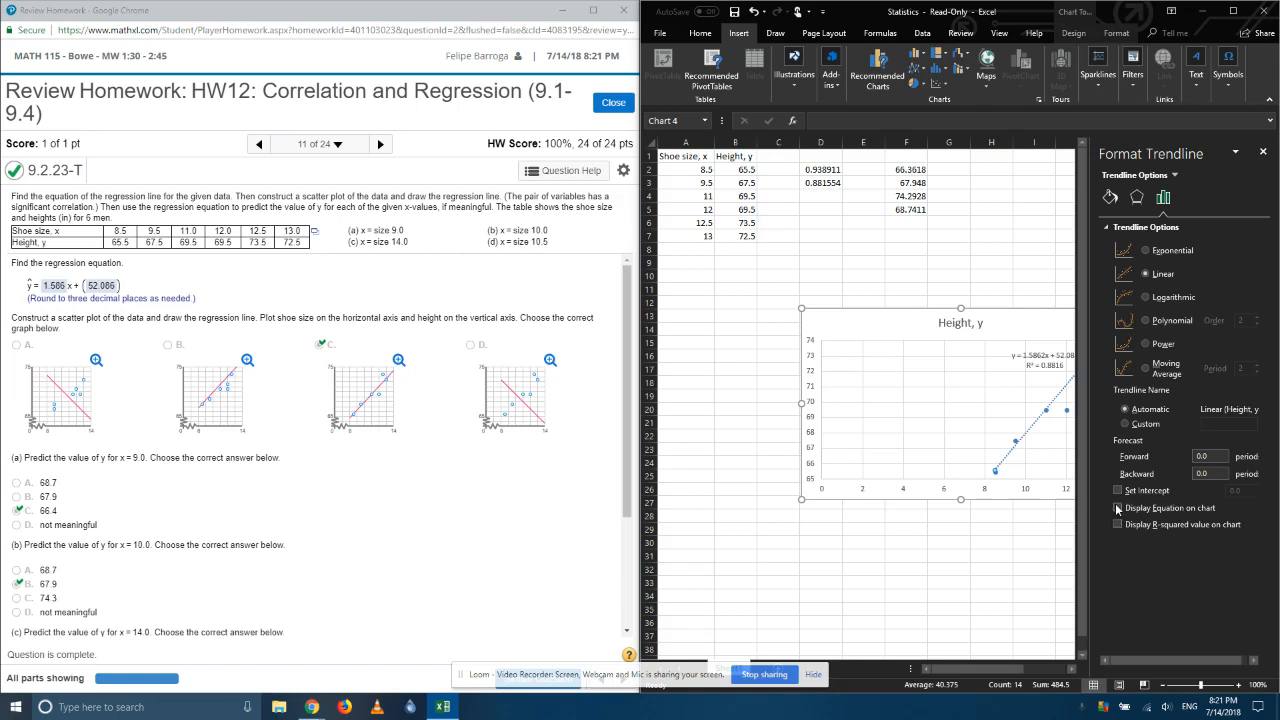
pyautogui.click(1118, 508)
pyautogui.click(1117, 525)
pyautogui.click(1262, 152)
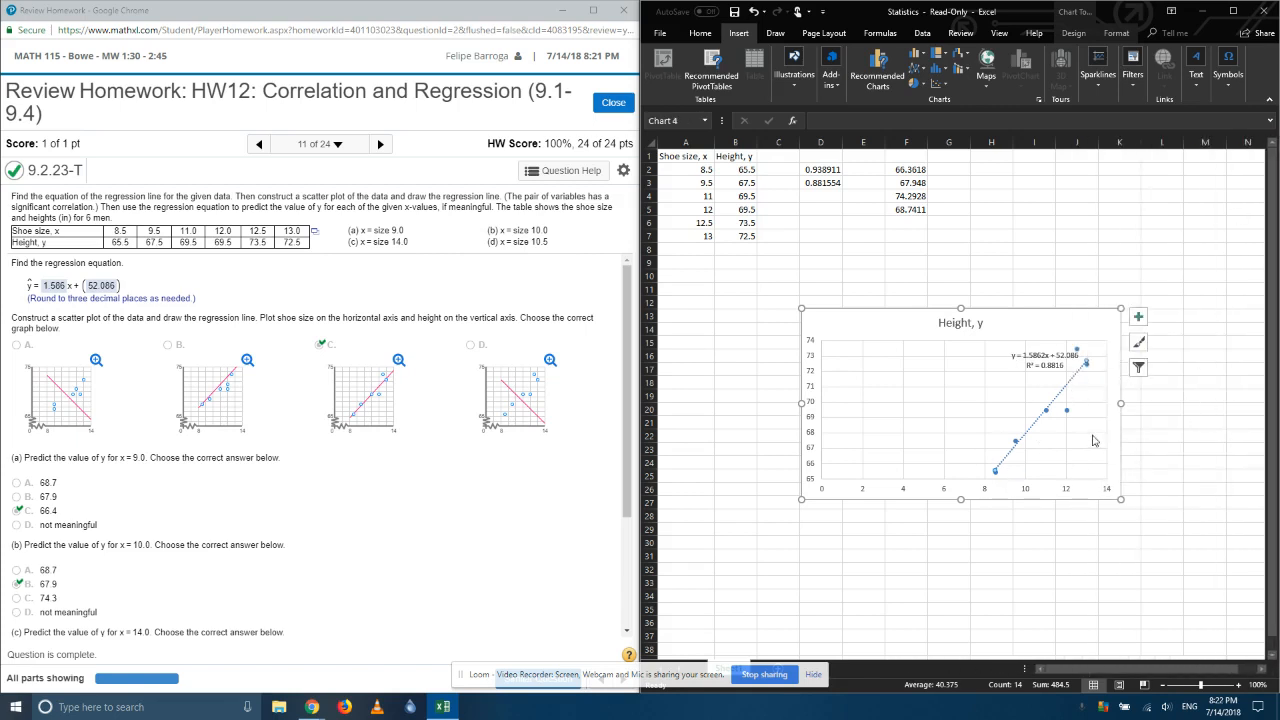
# Step: Review the correlation formula in D2 and the size 9 prediction formula in F2
pyautogui.click(820, 171)
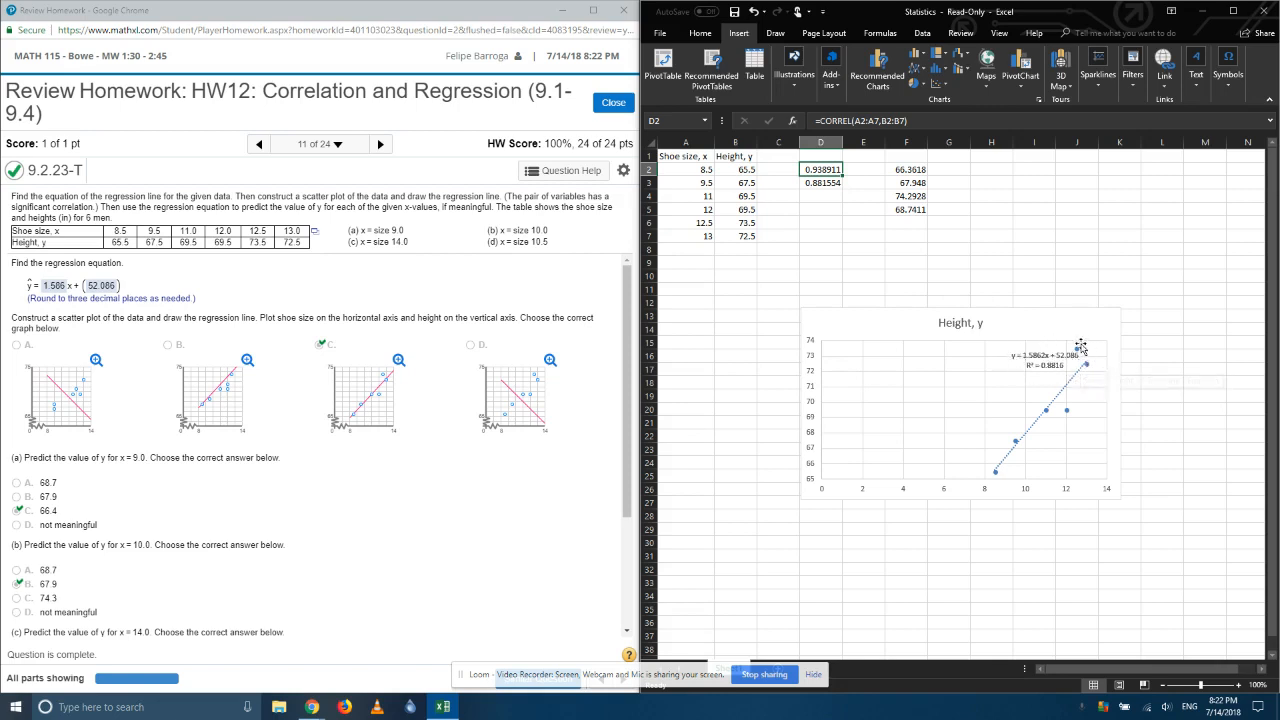
pyautogui.click(908, 171)
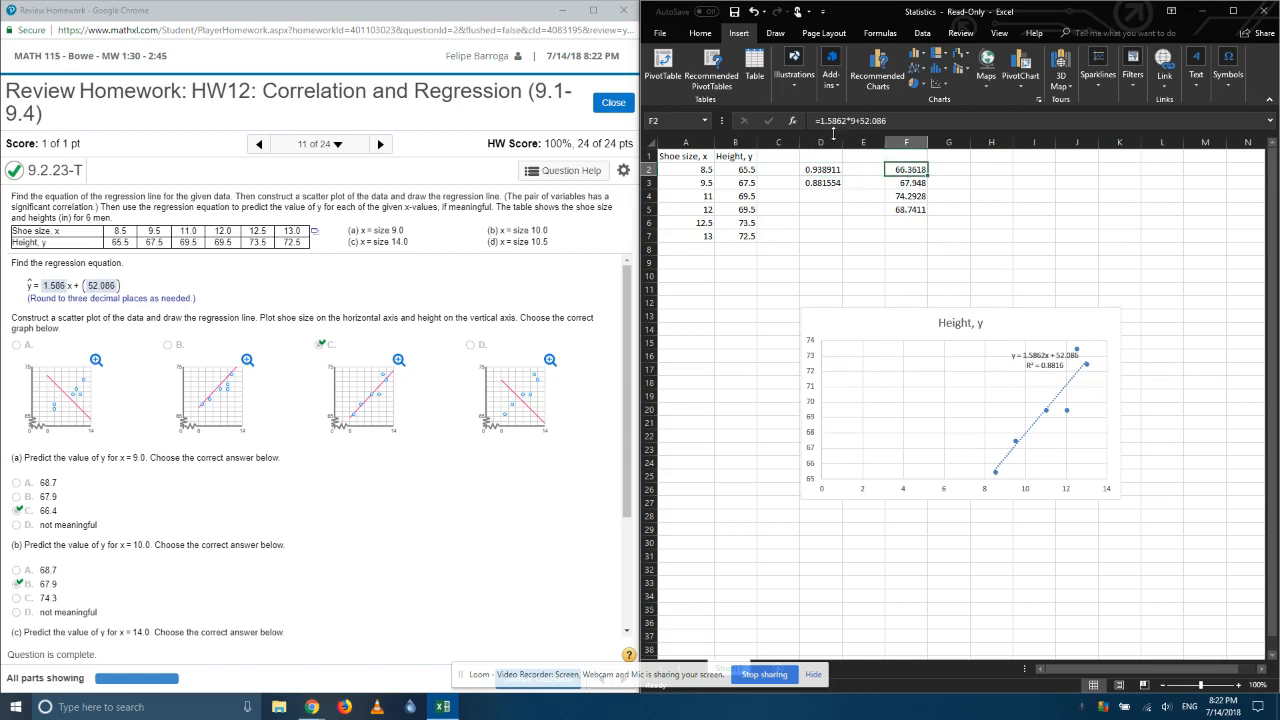